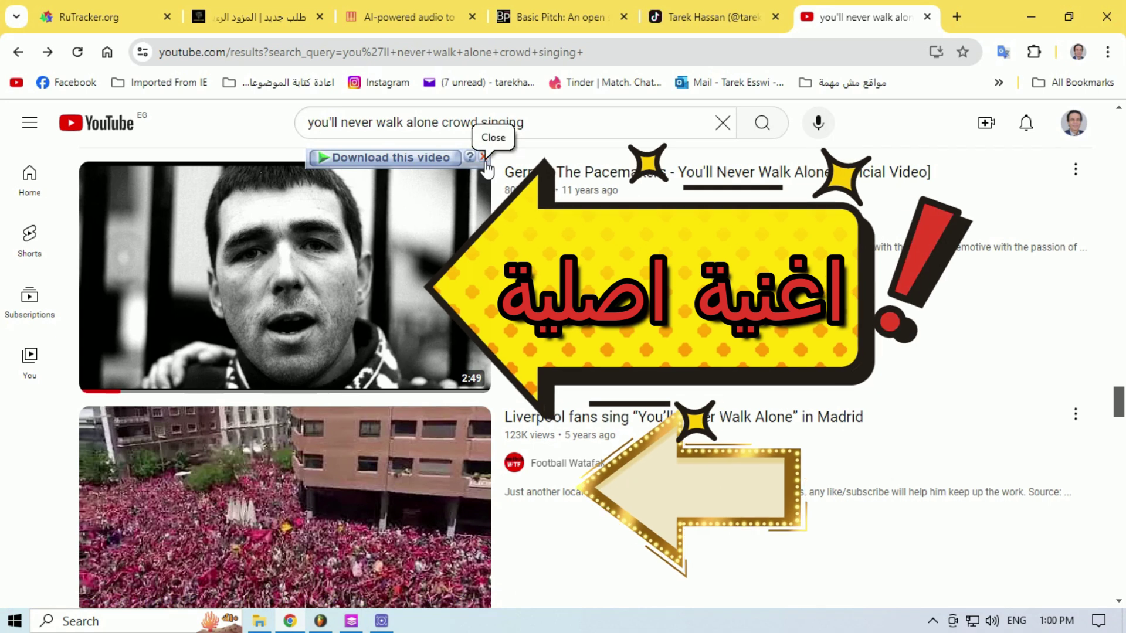
# - Look over the Gerry & The Pacemakers official video and the Liverpool fans in Madrid video in the search results
pyautogui.click(483, 158)
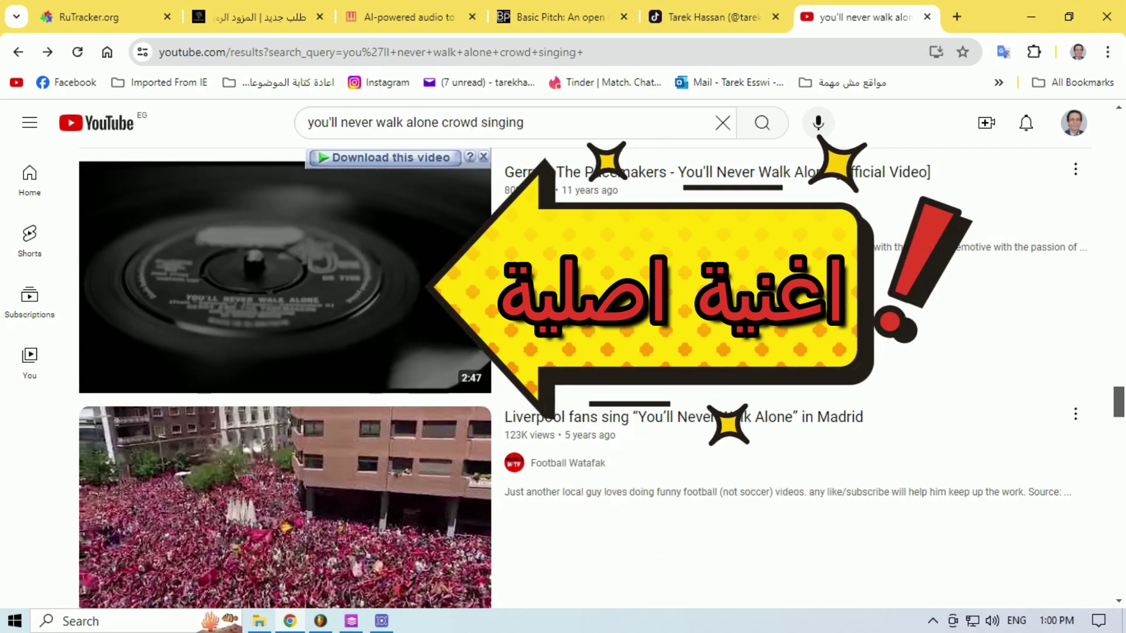
pyautogui.moveTo(1119, 404); pyautogui.dragTo(1119, 417)
pyautogui.moveTo(271, 410)
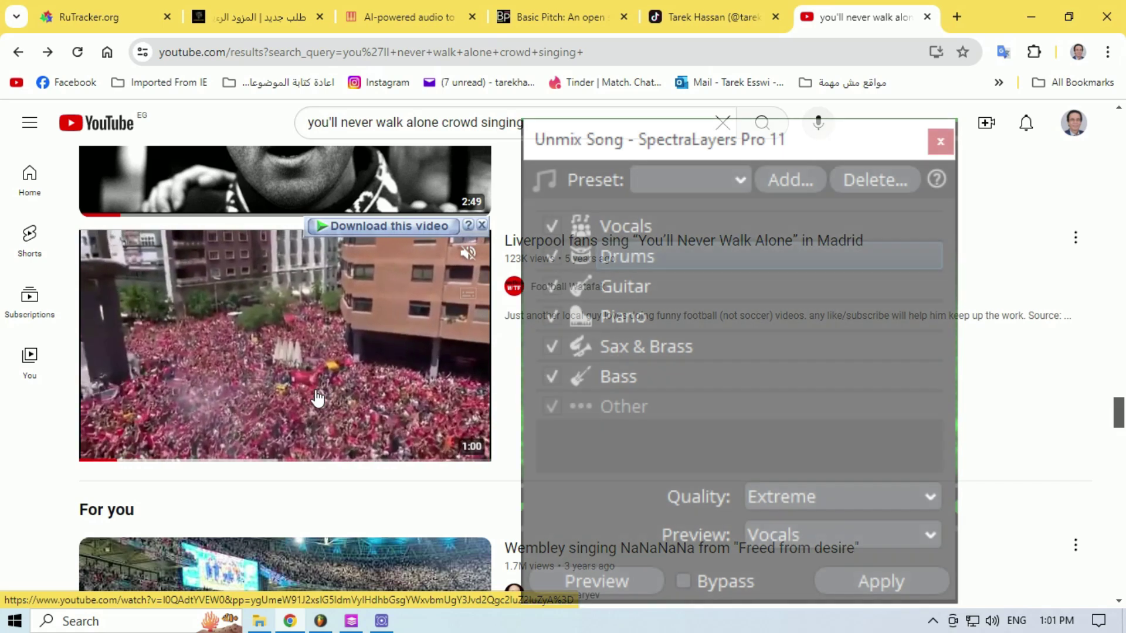
pyautogui.scroll(2, 329, 400)
pyautogui.scroll(1, 317, 401)
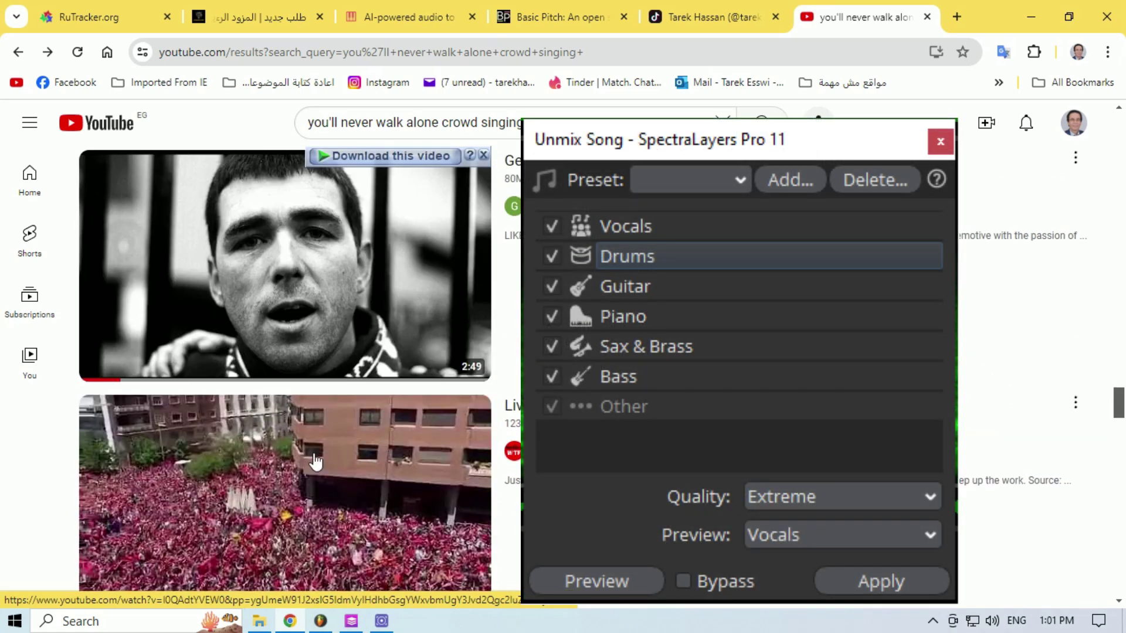
pyautogui.scroll(-3, 343, 399)
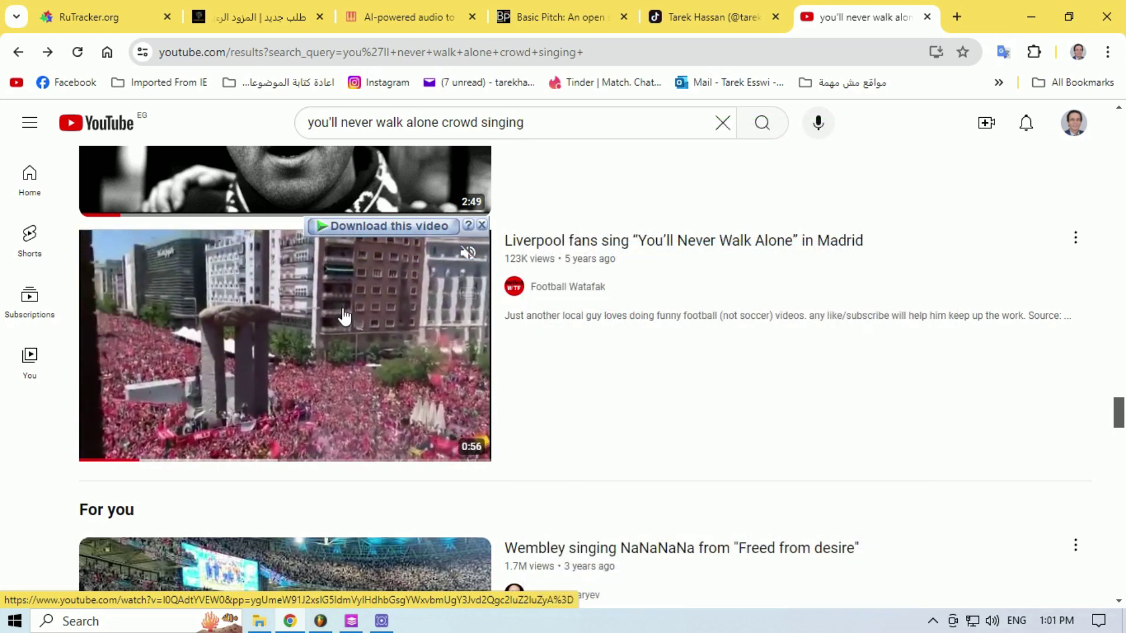
pyautogui.scroll(3, 345, 352)
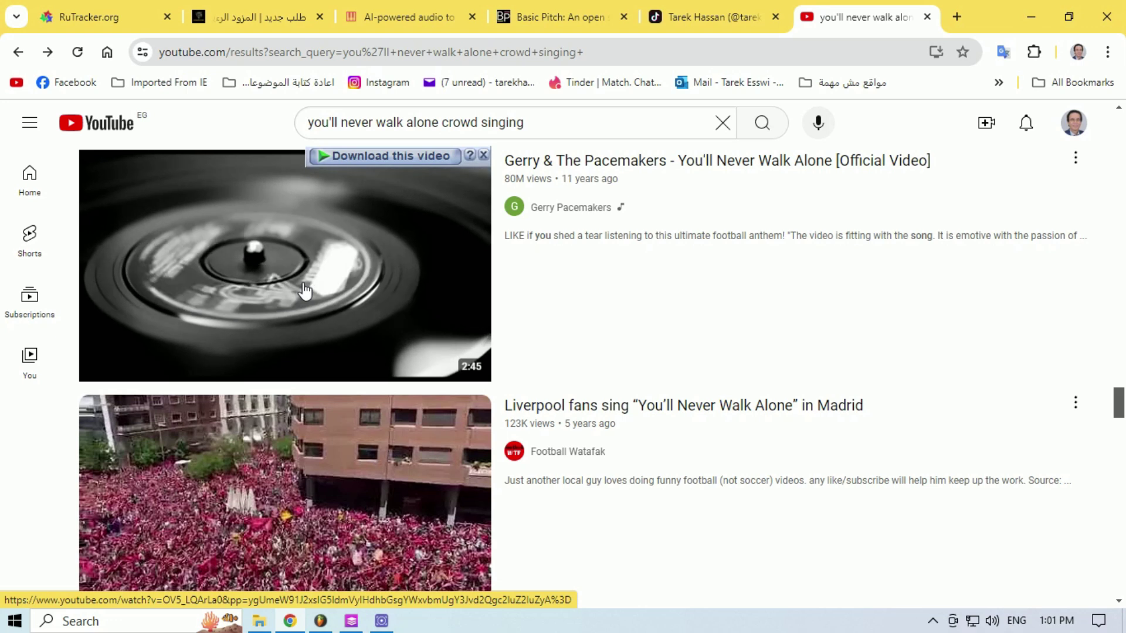
# - Switch to File Explorer and show the folder holding the song's WAV stems
pyautogui.click(268, 625)
pyautogui.moveTo(631, 236); pyautogui.dragTo(568, 68)
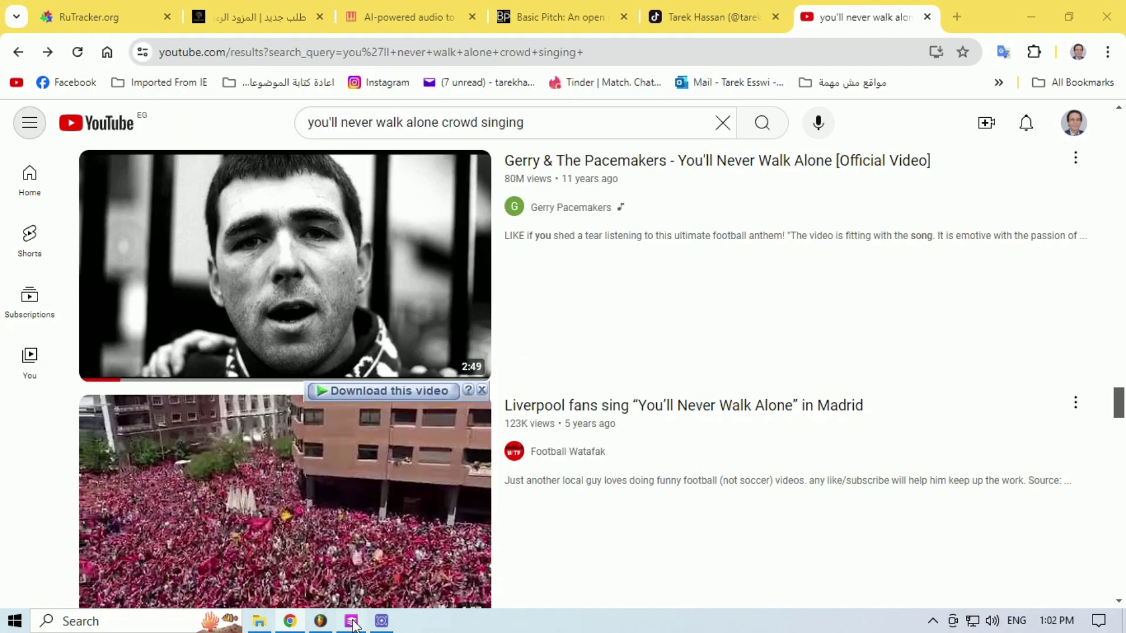
# - Switch to SpectraLayers and examine the start of the Liverpool song's spectrogram and its list of separated layers
pyautogui.click(353, 622)
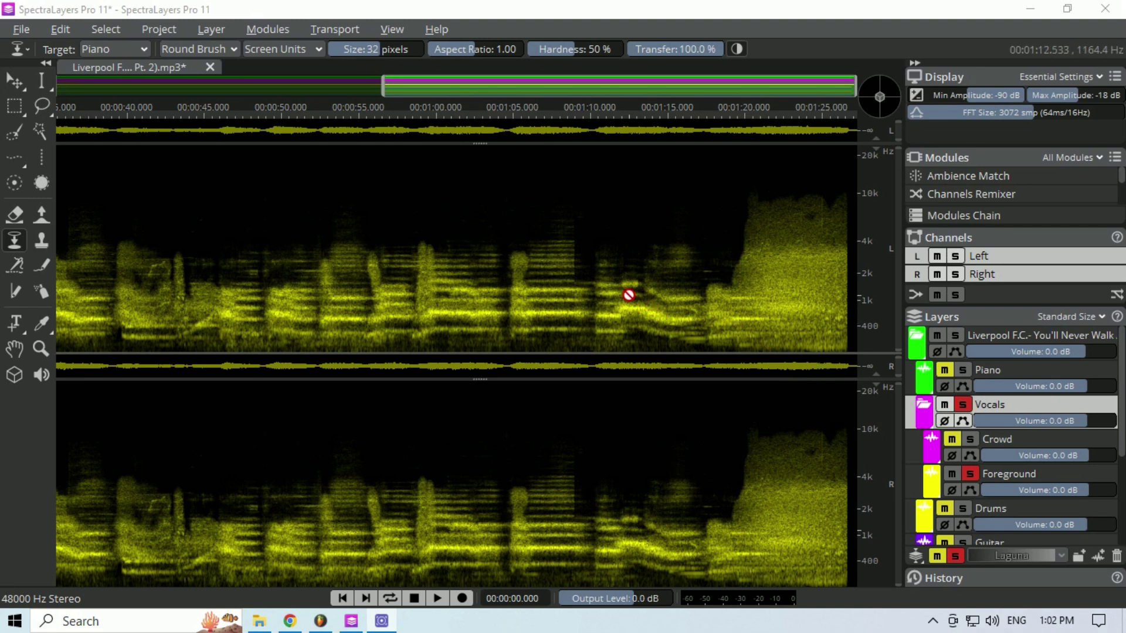
pyautogui.moveTo(583, 86); pyautogui.dragTo(211, 66)
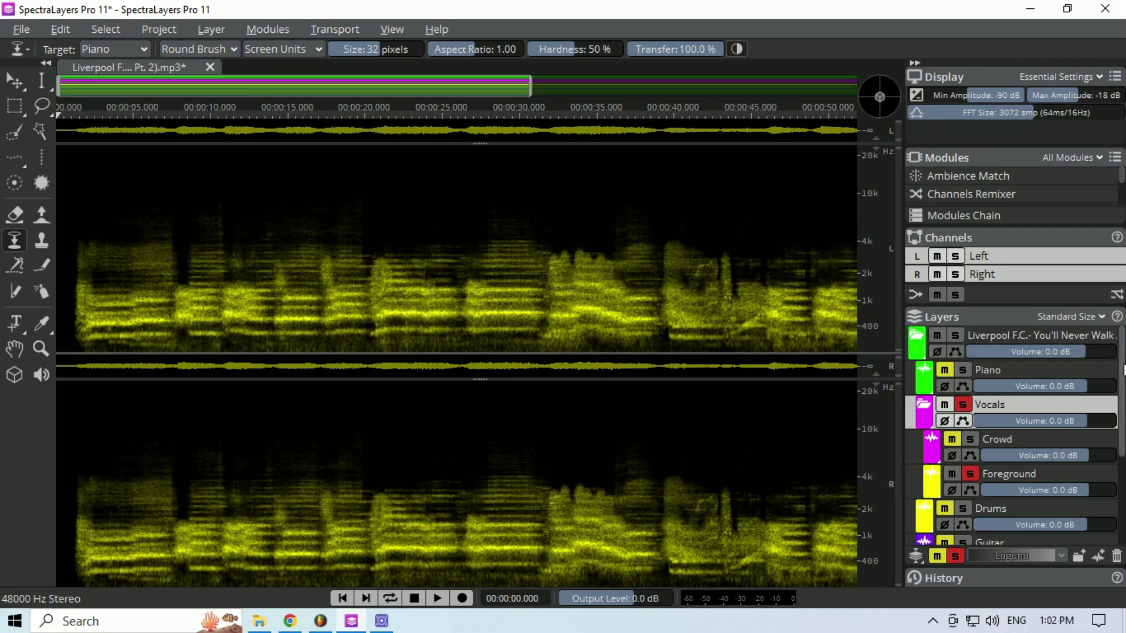
pyautogui.moveTo(1123, 369); pyautogui.dragTo(1121, 425)
pyautogui.scroll(2, 1121, 425)
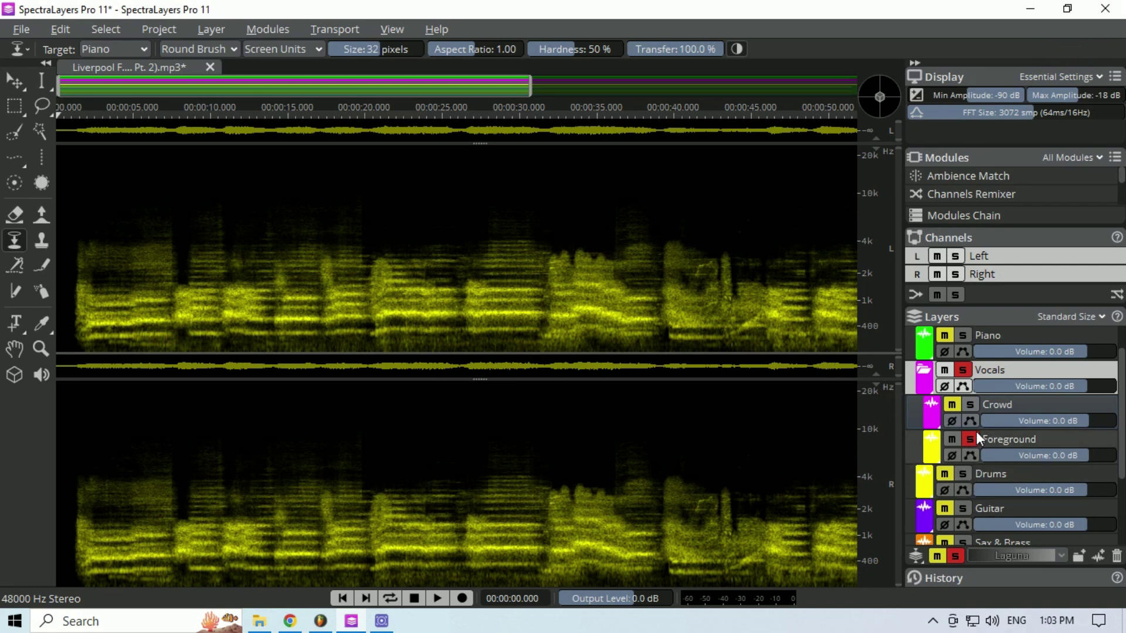
# - Solo the Crowd layer inside the Vocals group of the Liverpool song and play it
pyautogui.click(970, 404)
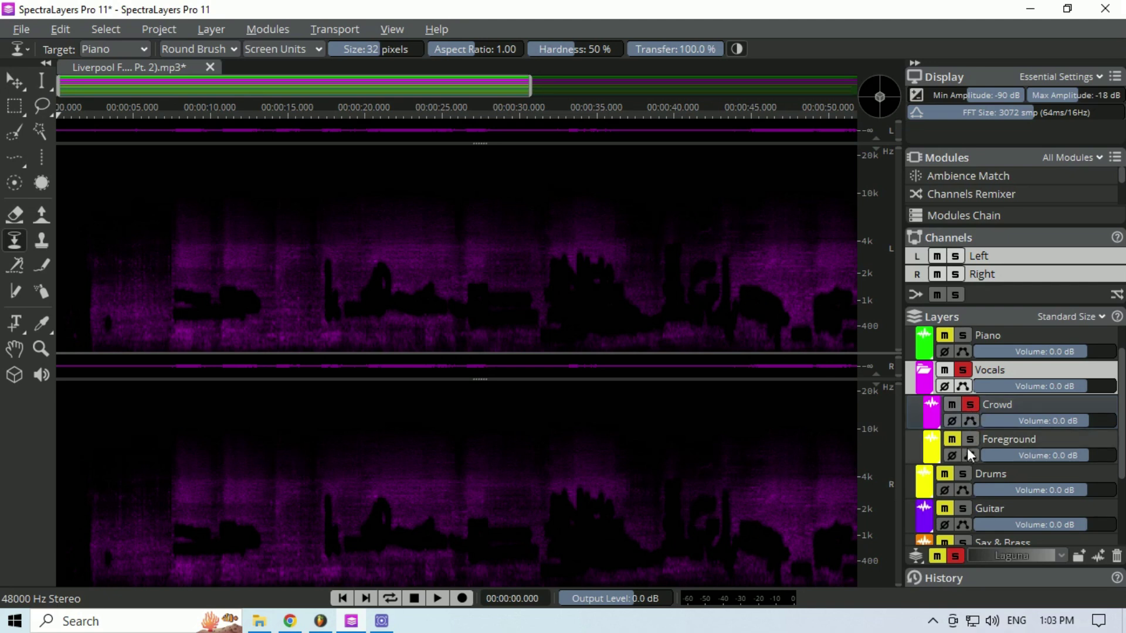
pyautogui.press('space')
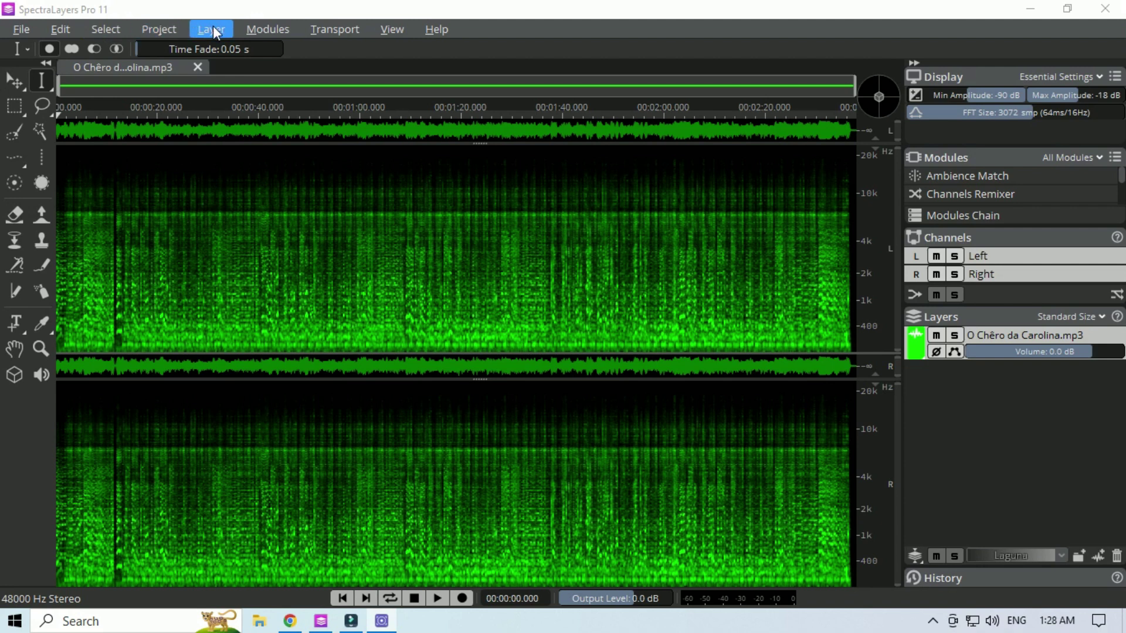
# - Set up Unmix Song for O Chêro da Carolina.mp3, adding Guitar, Piano, Sax & Brass and Bass to the stems to extract
pyautogui.click(266, 33)
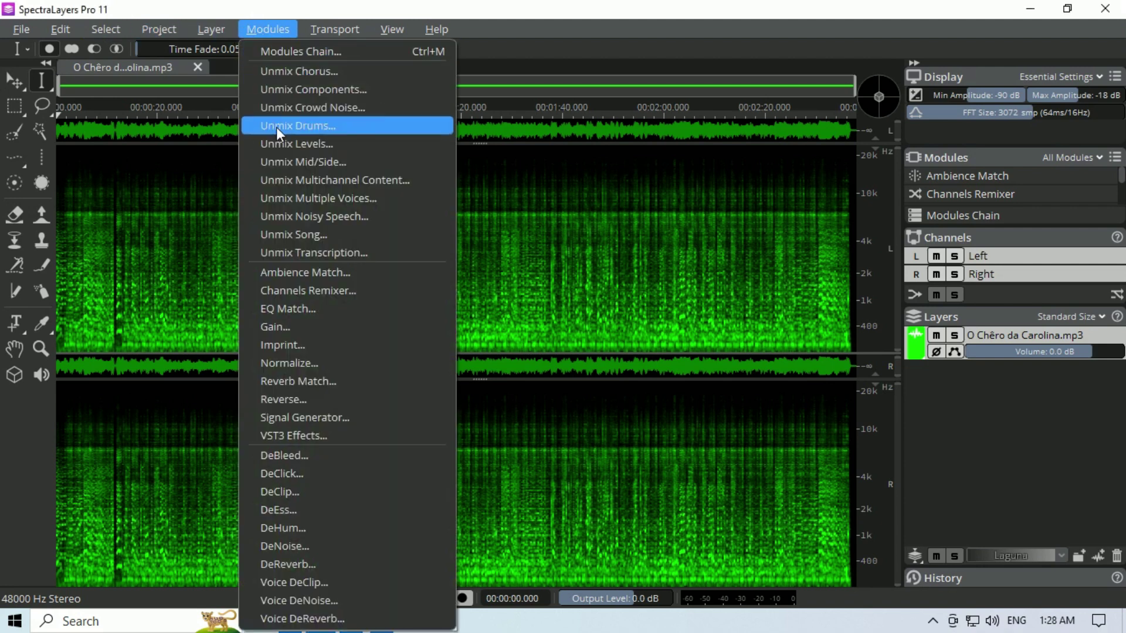
pyautogui.click(308, 234)
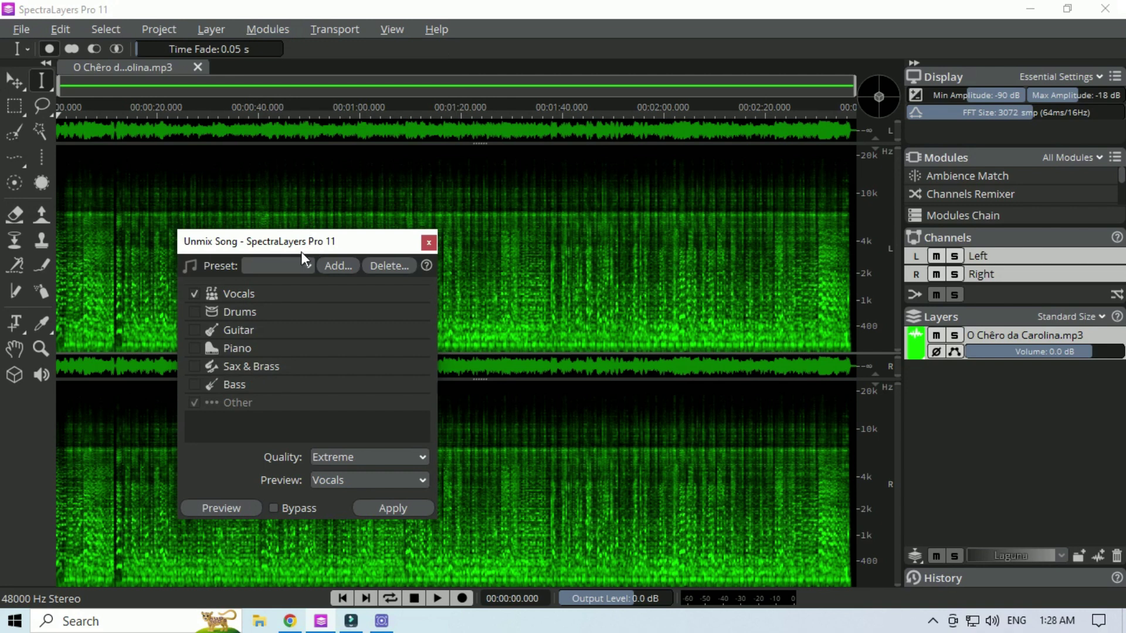
pyautogui.moveTo(322, 242); pyautogui.dragTo(339, 150)
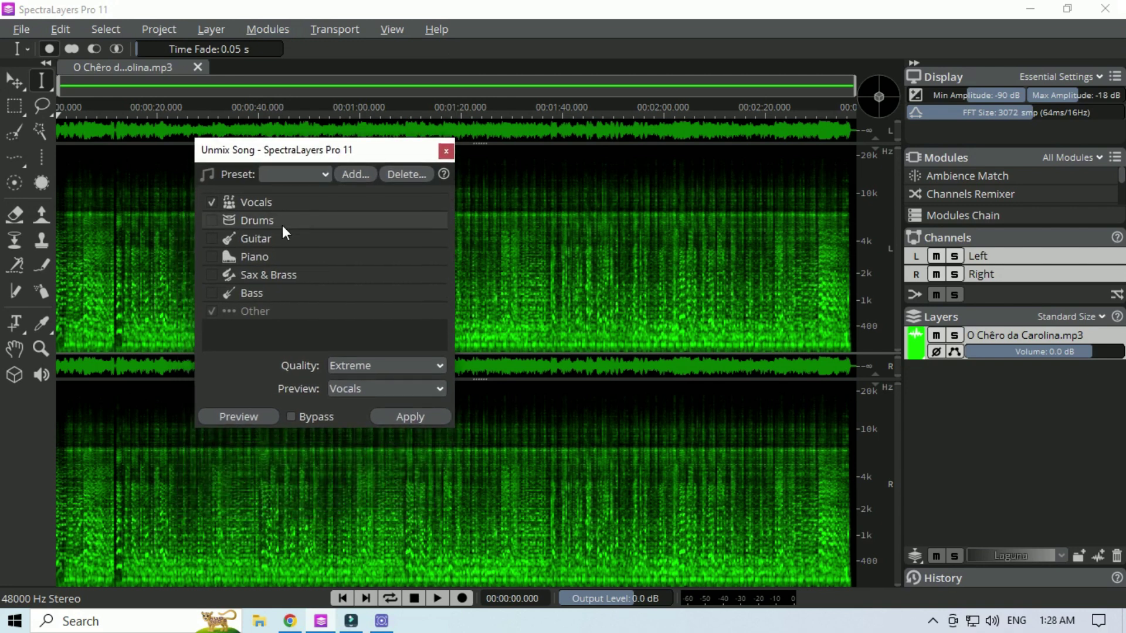
pyautogui.click(212, 238)
pyautogui.click(213, 258)
pyautogui.click(213, 275)
pyautogui.click(213, 291)
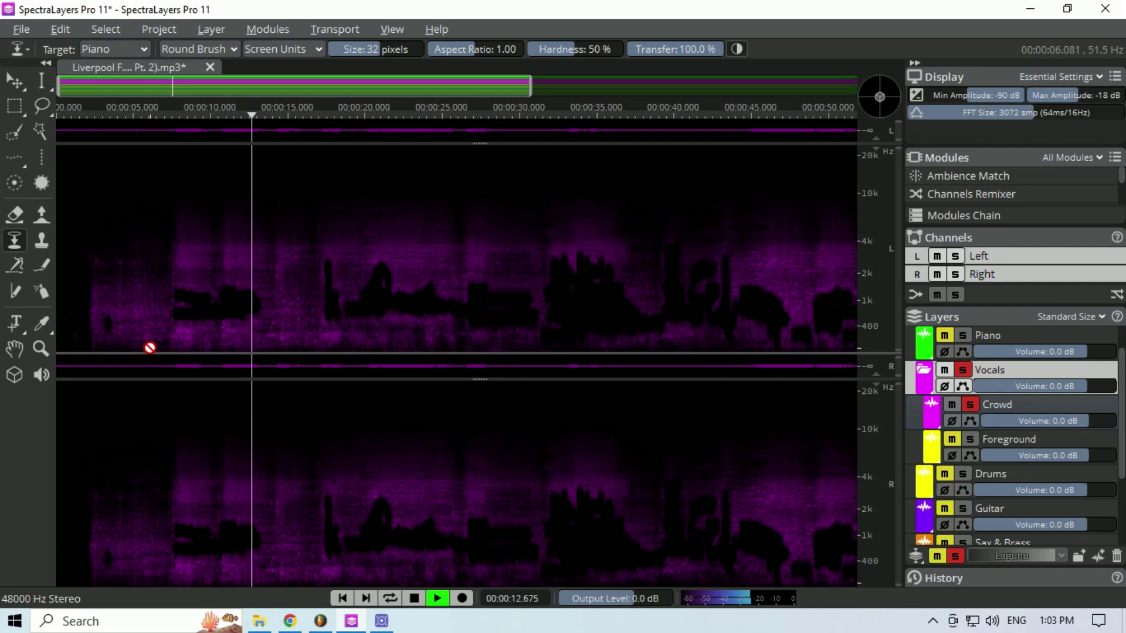
# - Stop the playback, and compare the Vocals and Crowd layers of O Chêro da Carolina by soloing each in turn
pyautogui.press('space')
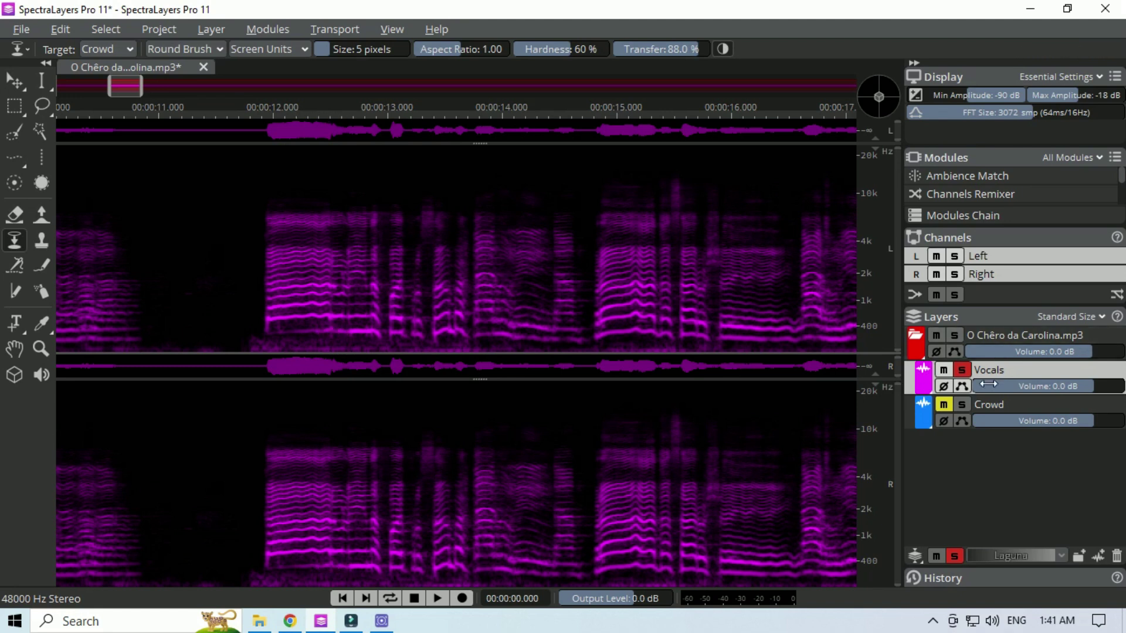
pyautogui.click(966, 369)
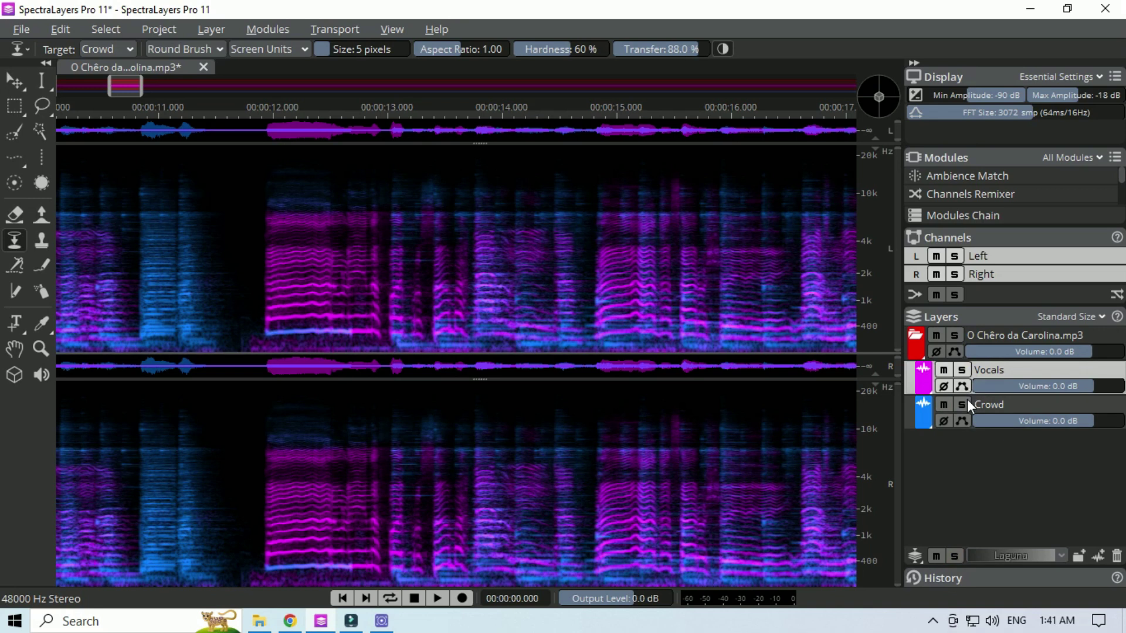
pyautogui.click(965, 404)
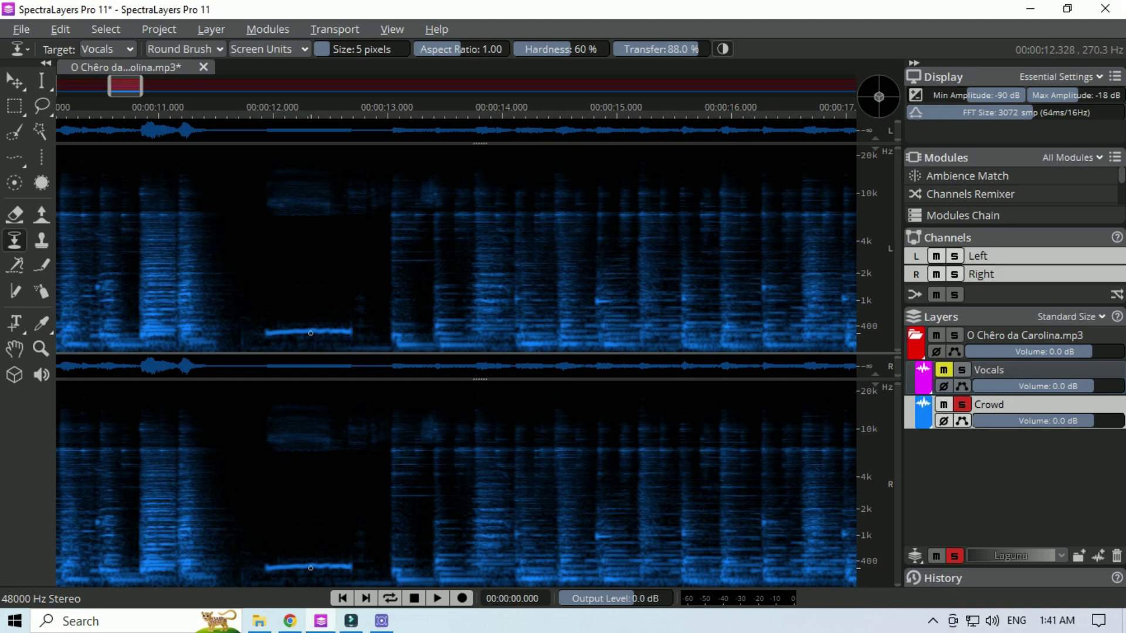
pyautogui.click(965, 369)
pyautogui.click(965, 404)
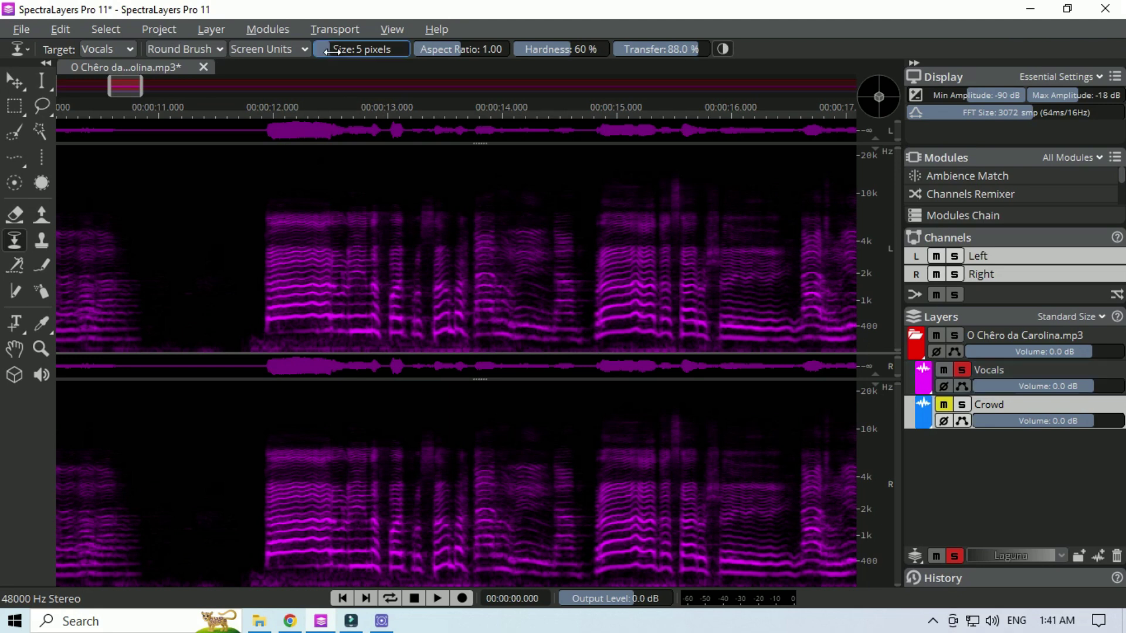
# - With a 20-pixel Transfer brush, move the lower harmonics between about 12 and 13 s from Vocals to Crowd, and solo Crowd
pyautogui.moveTo(357, 56); pyautogui.dragTo(417, 77)
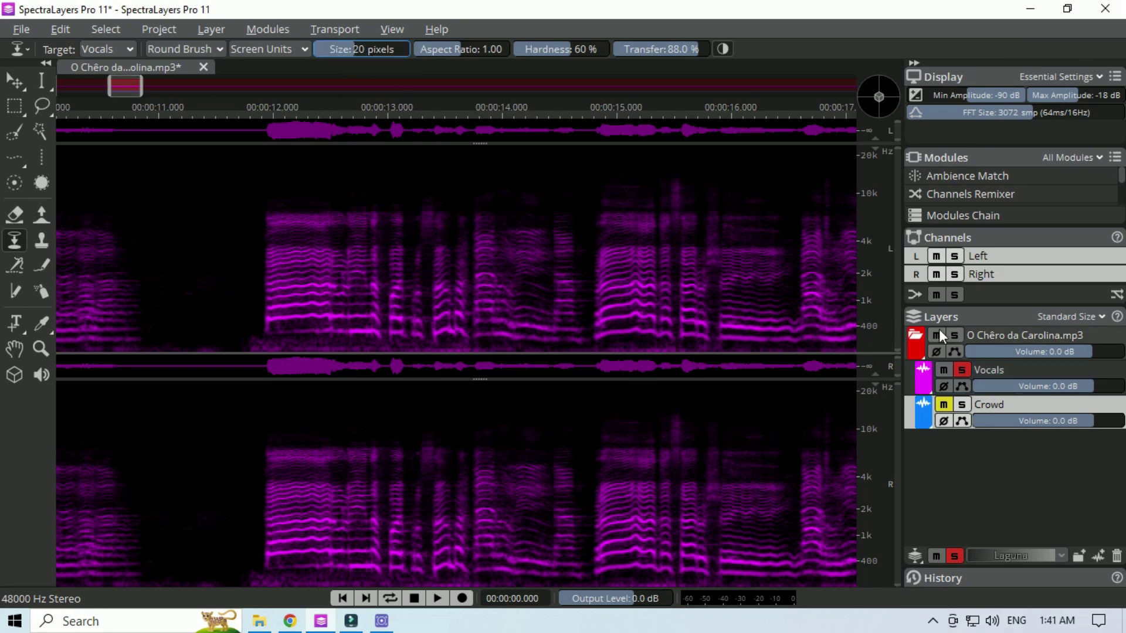
pyautogui.click(1032, 366)
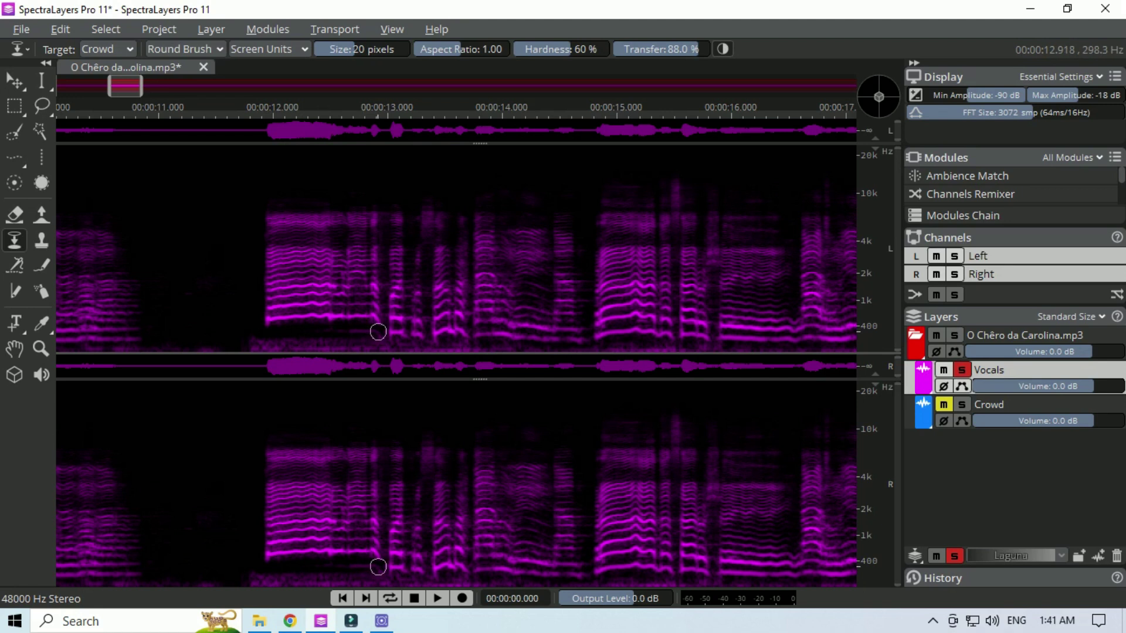
pyautogui.moveTo(377, 319)
pyautogui.mouseDown()
pyautogui.moveTo(253, 311)
pyautogui.moveTo(326, 304)
pyautogui.moveTo(248, 312)
pyautogui.moveTo(334, 304)
pyautogui.mouseUp()
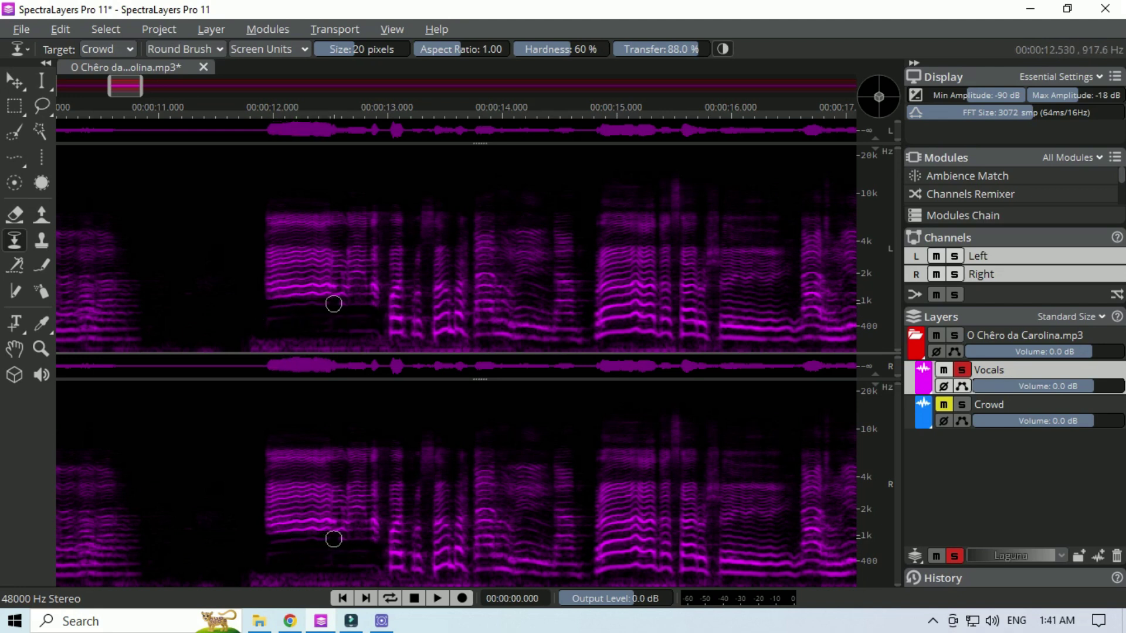
pyautogui.click(963, 370)
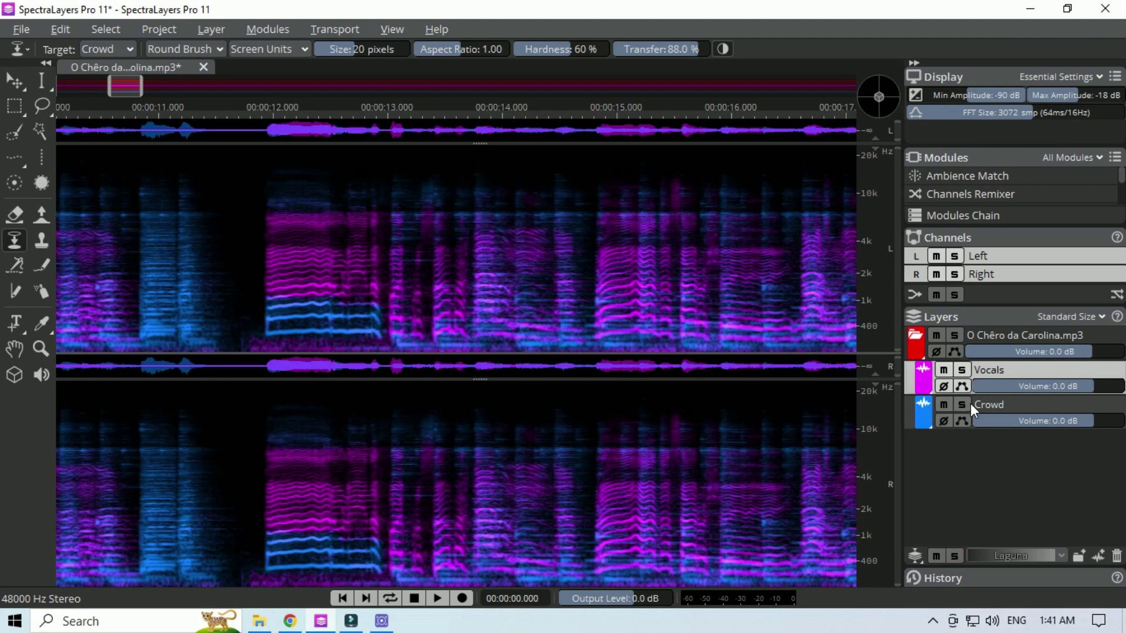
pyautogui.click(967, 403)
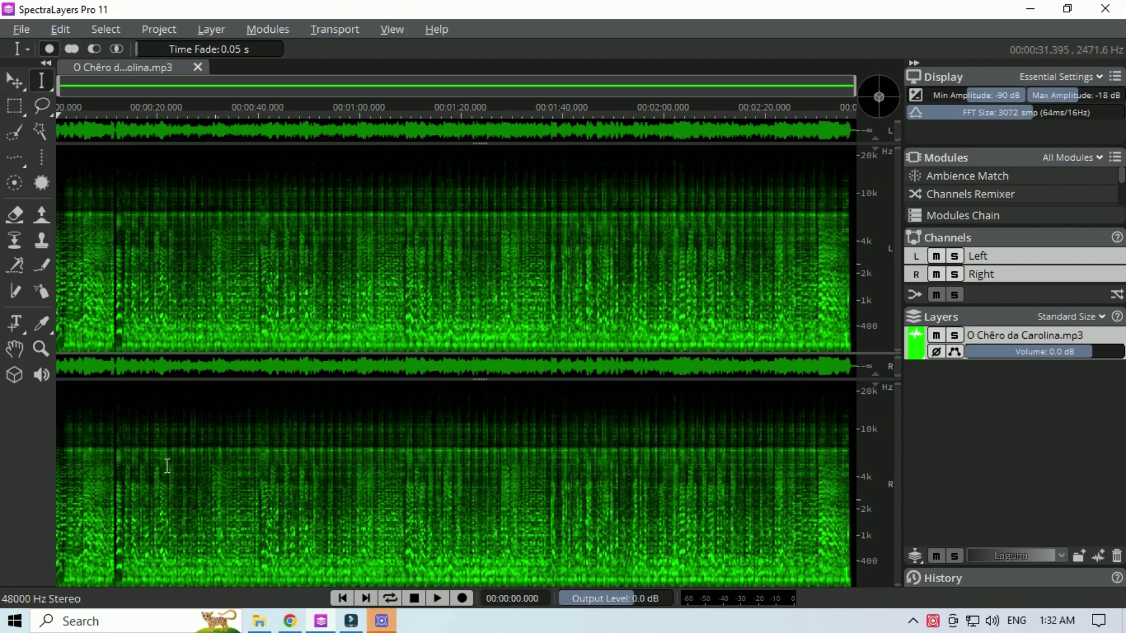
# - Try the Transfer brush on the harmonics near 12.8 s and 16.5 s of the single-layer O Chêro da Carolina.mp3
pyautogui.click(15, 242)
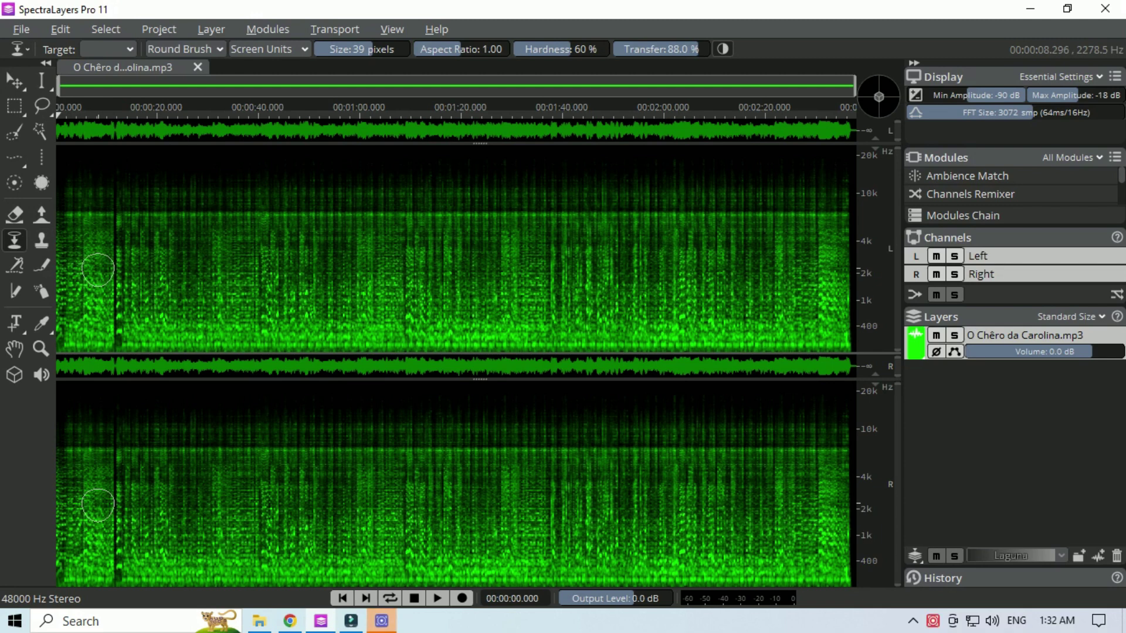
pyautogui.scroll(5, 103, 326)
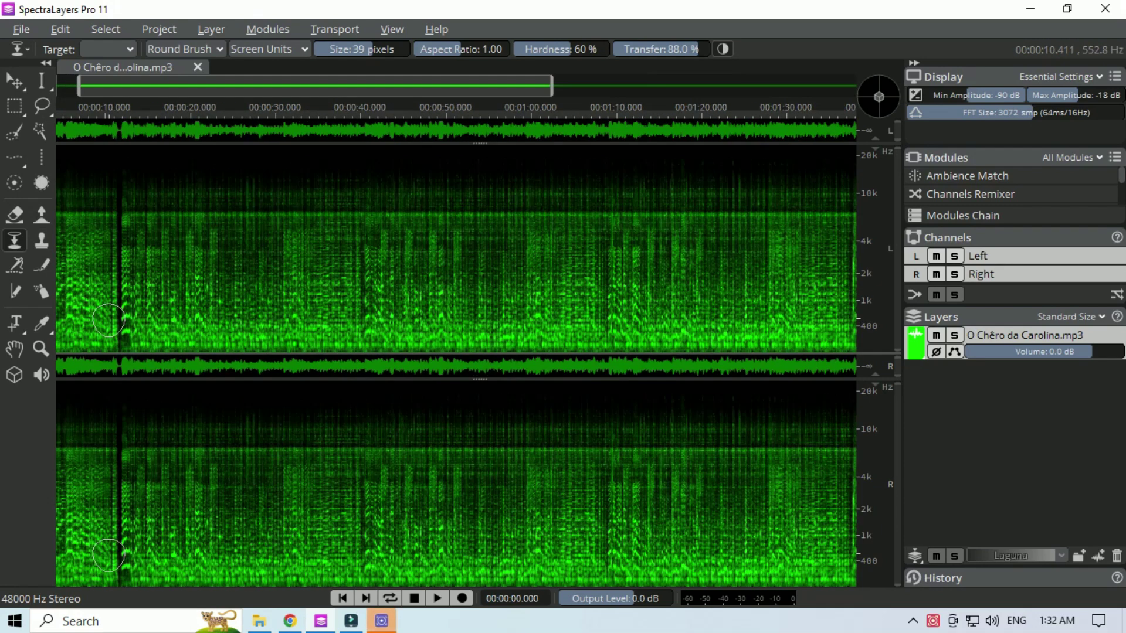
pyautogui.scroll(5, 109, 320)
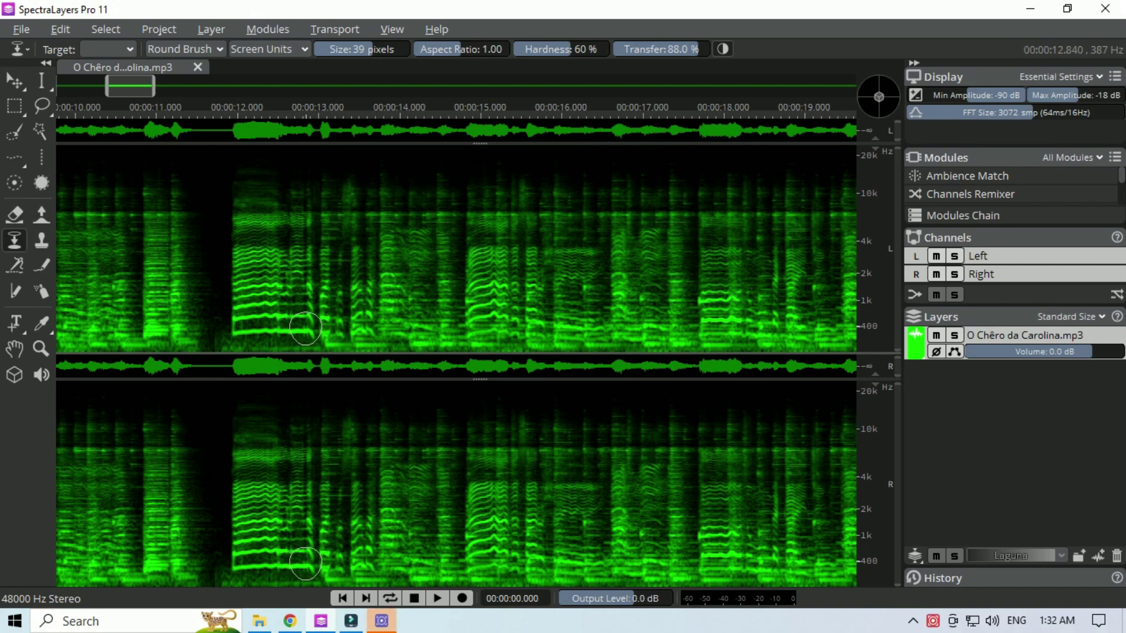
pyautogui.click(305, 328)
pyautogui.click(601, 321)
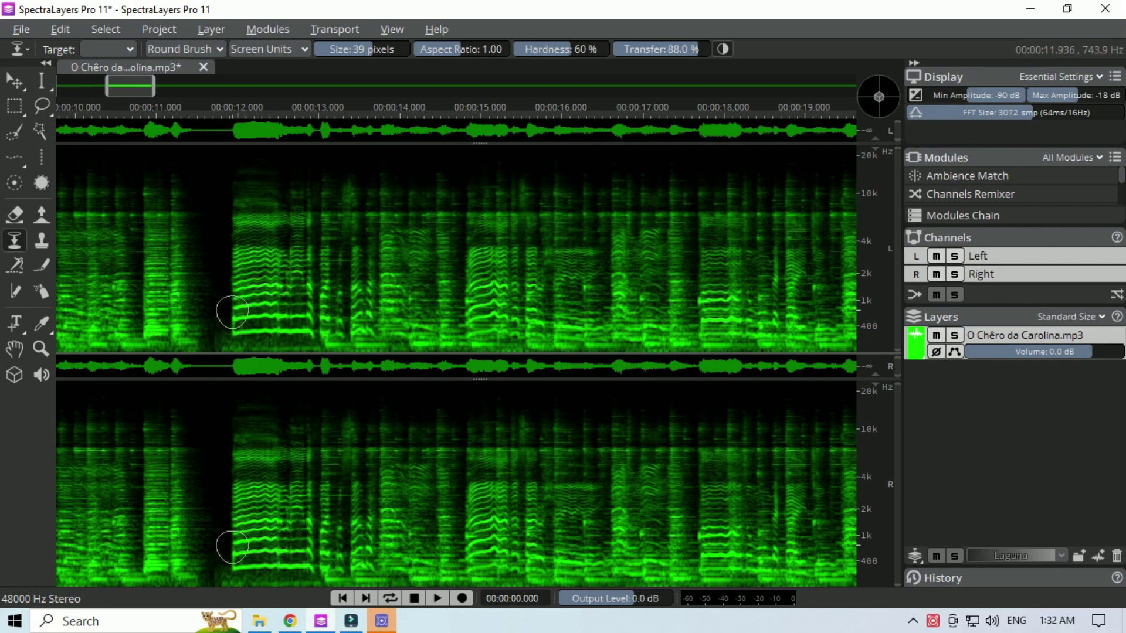
pyautogui.scroll(-3, 232, 311)
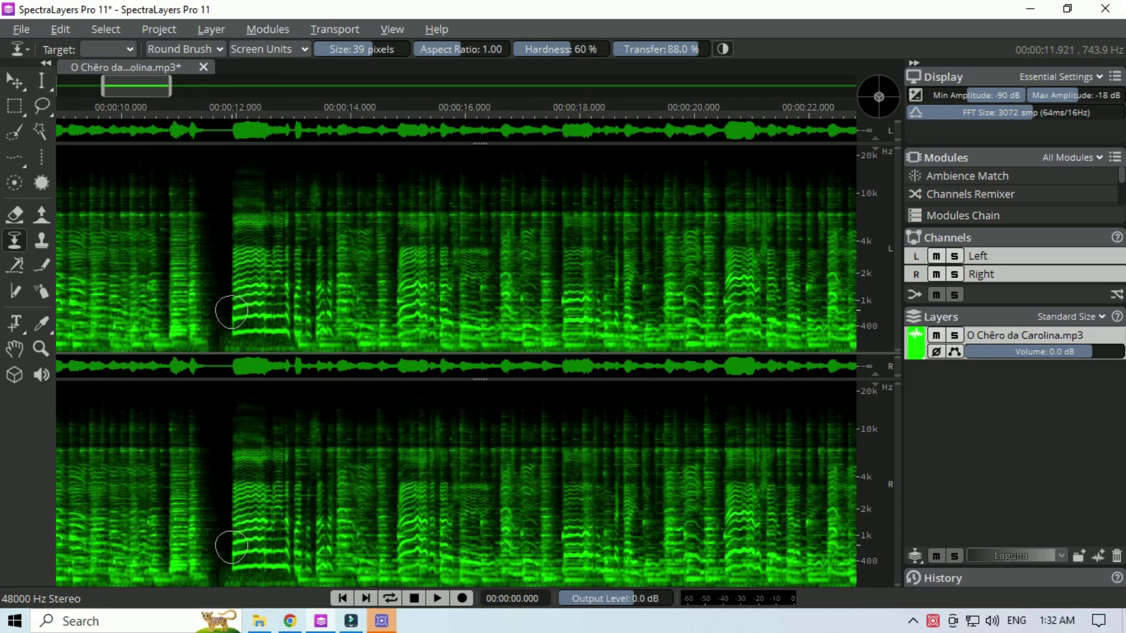
pyautogui.scroll(10, 231, 311)
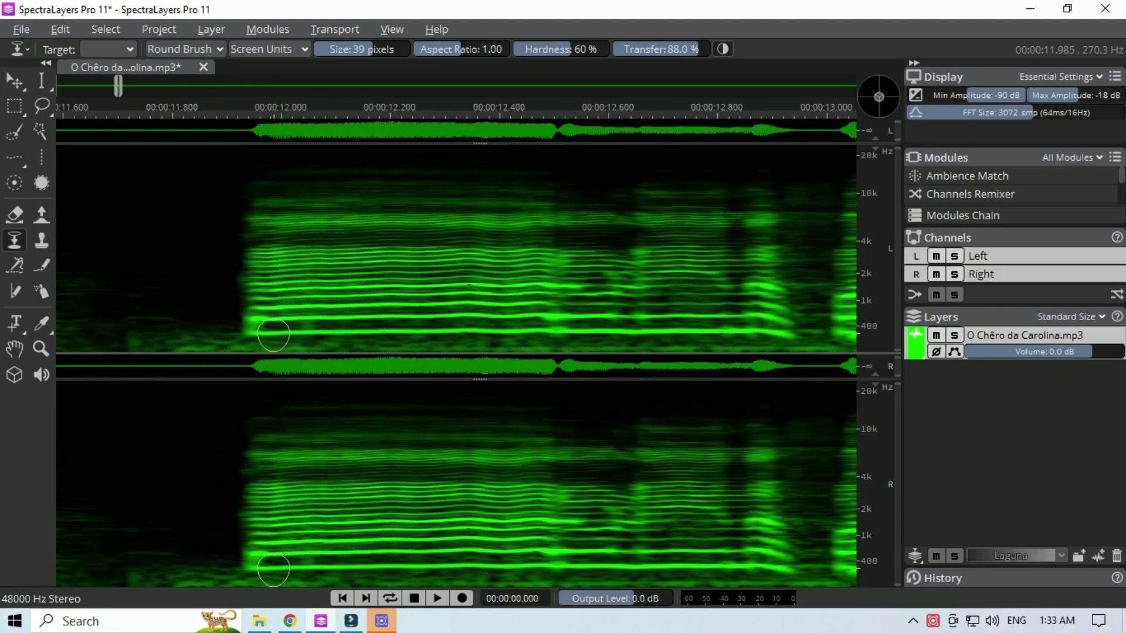
pyautogui.scroll(-10, 273, 334)
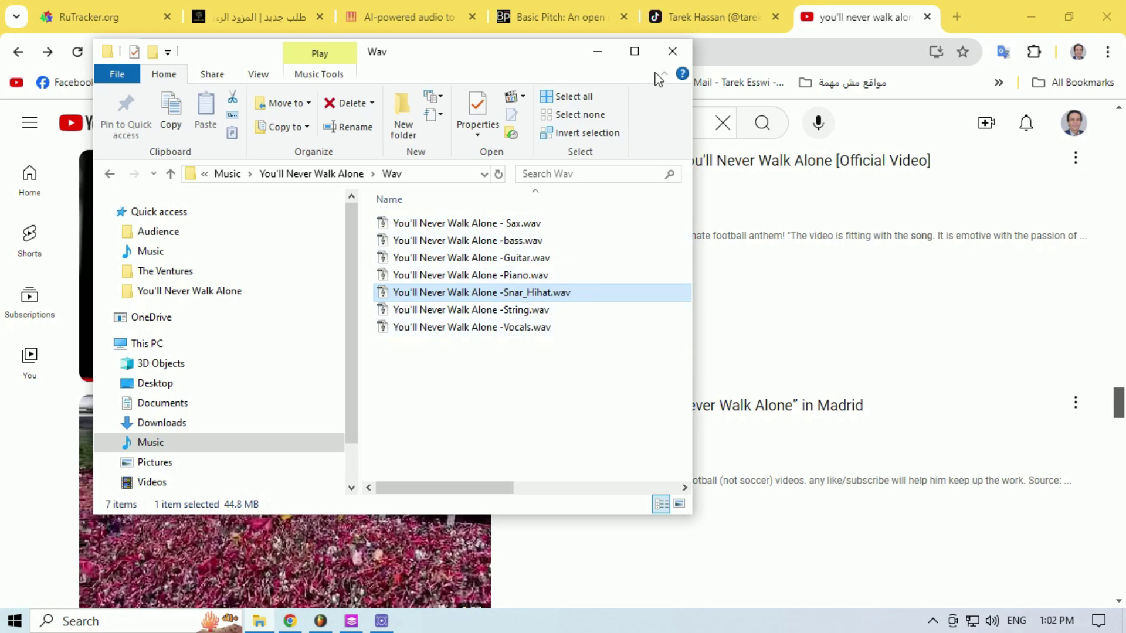
# - Minimize the WAV stems folder, switch to SpectraLayers, and review the Liverpool song's opening and its instrument layers
pyautogui.click(598, 52)
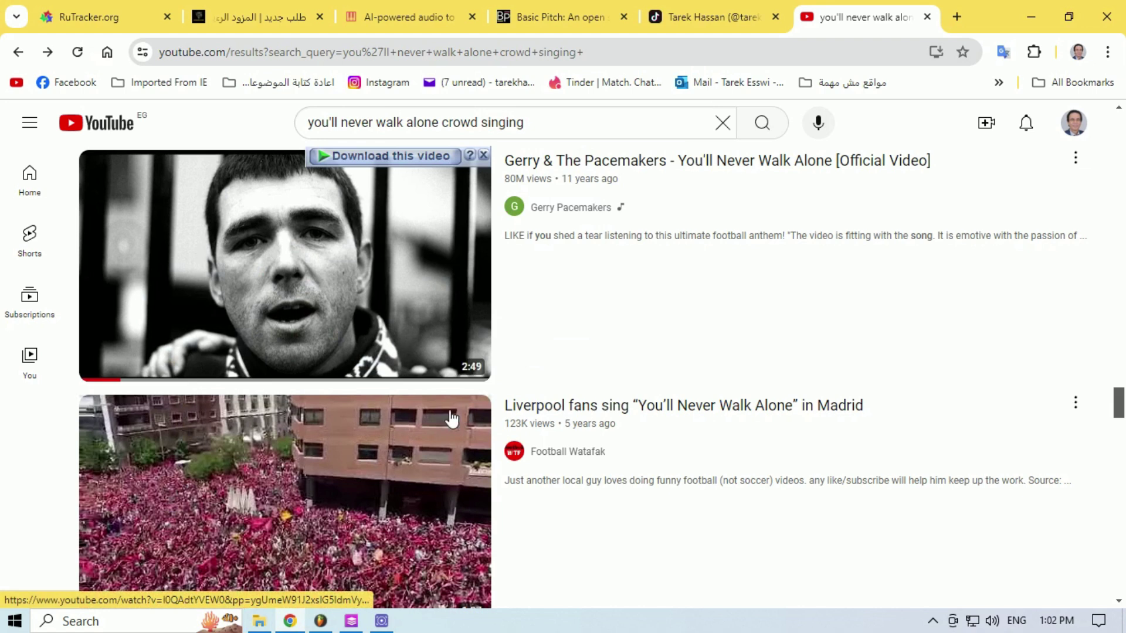
pyautogui.click(351, 621)
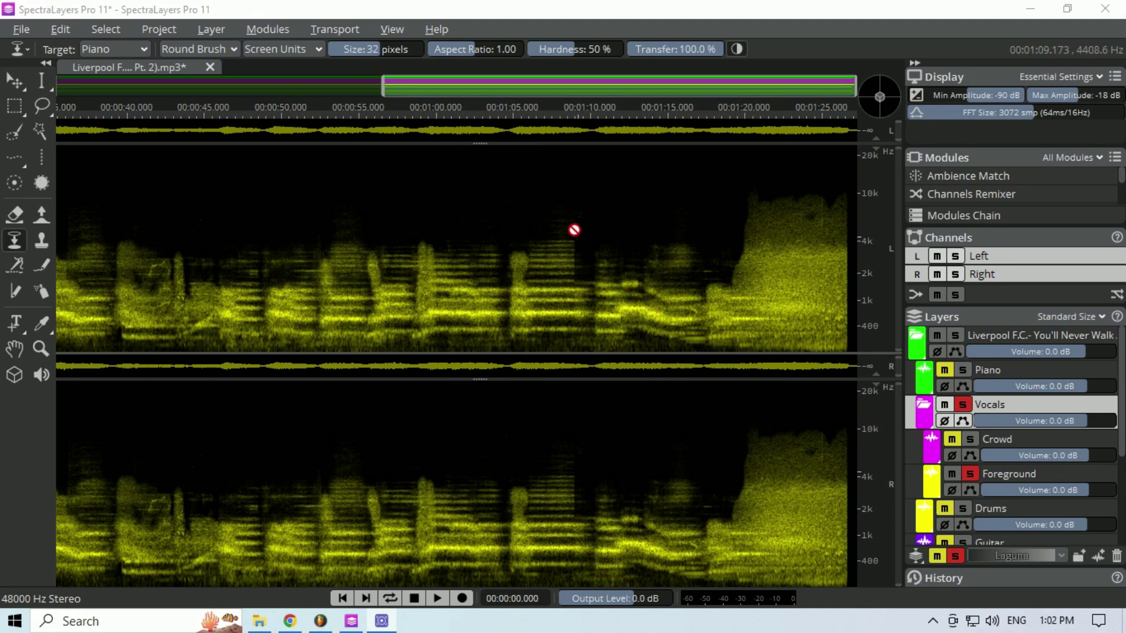
pyautogui.moveTo(583, 86); pyautogui.dragTo(214, 73)
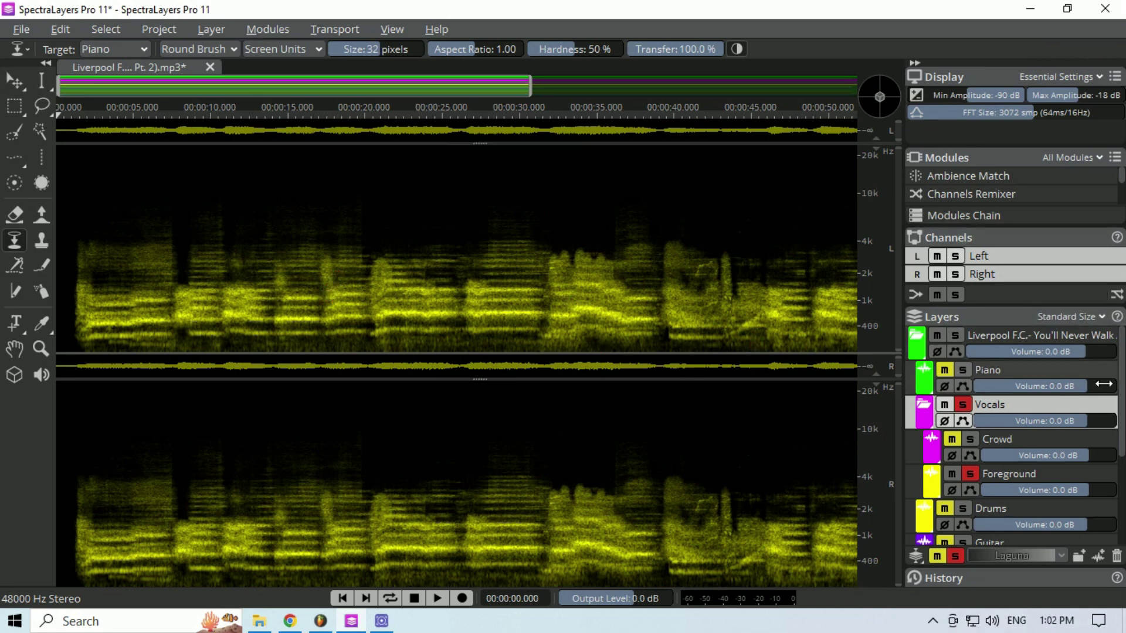
pyautogui.scroll(-3, 1123, 370)
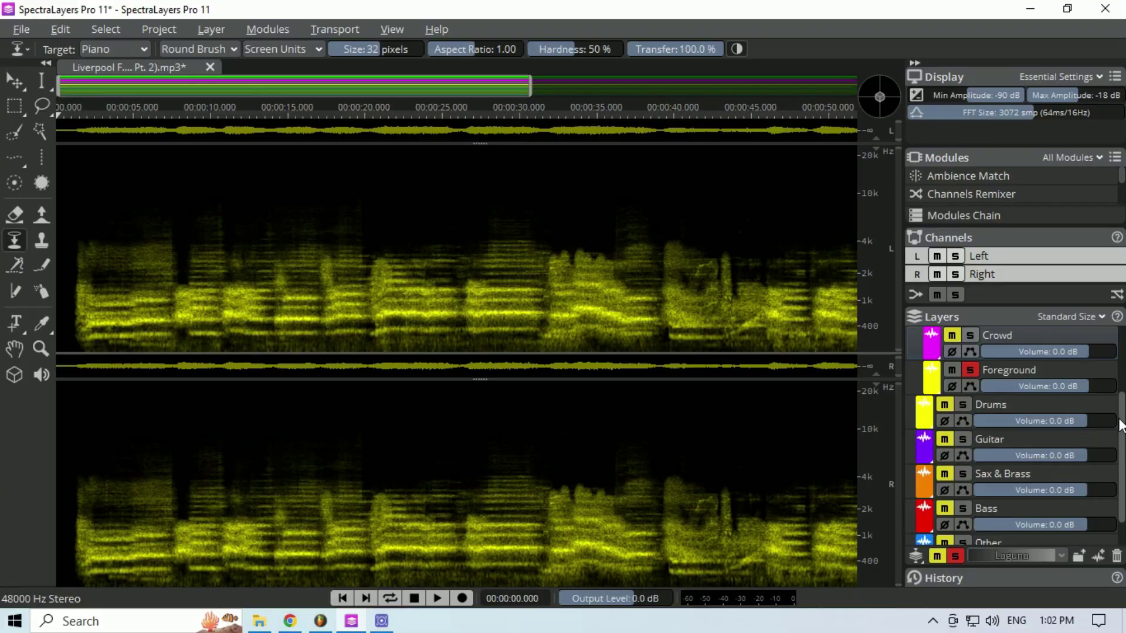
# - Solo the Crowd layer inside the Liverpool song's Vocals group and play its first 15 seconds or so
pyautogui.scroll(2, 1120, 422)
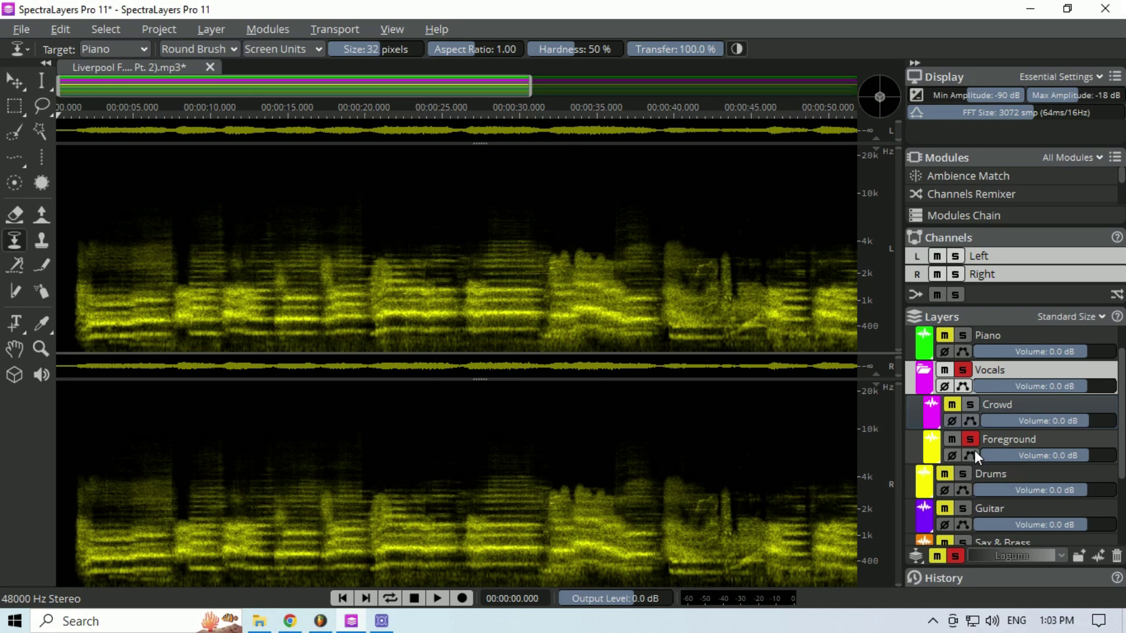
pyautogui.click(971, 404)
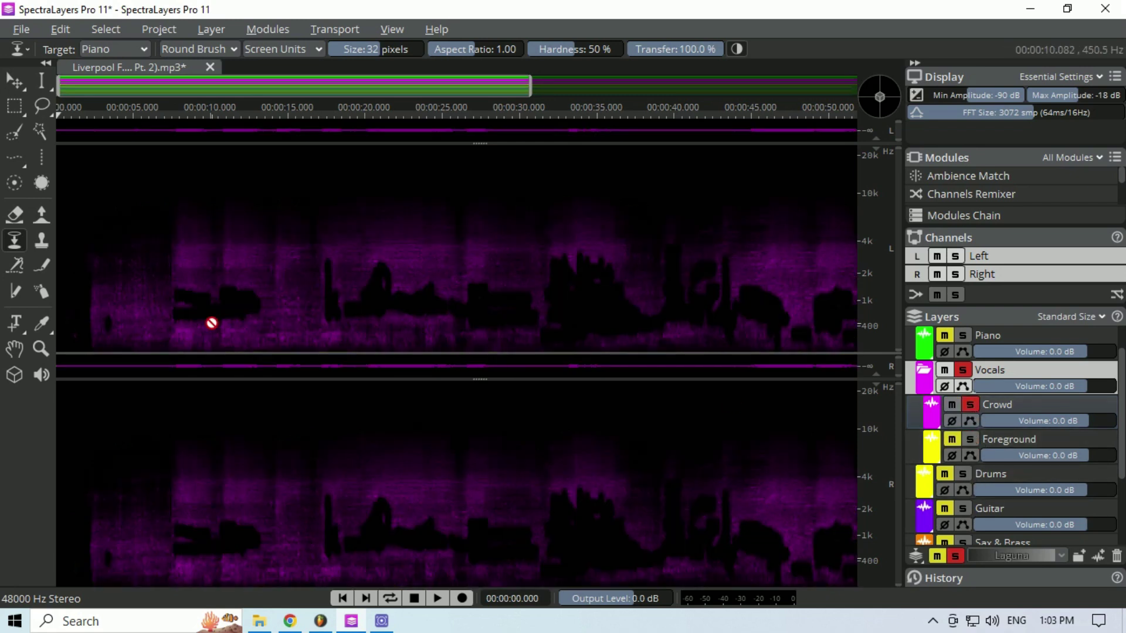
pyautogui.press('space')
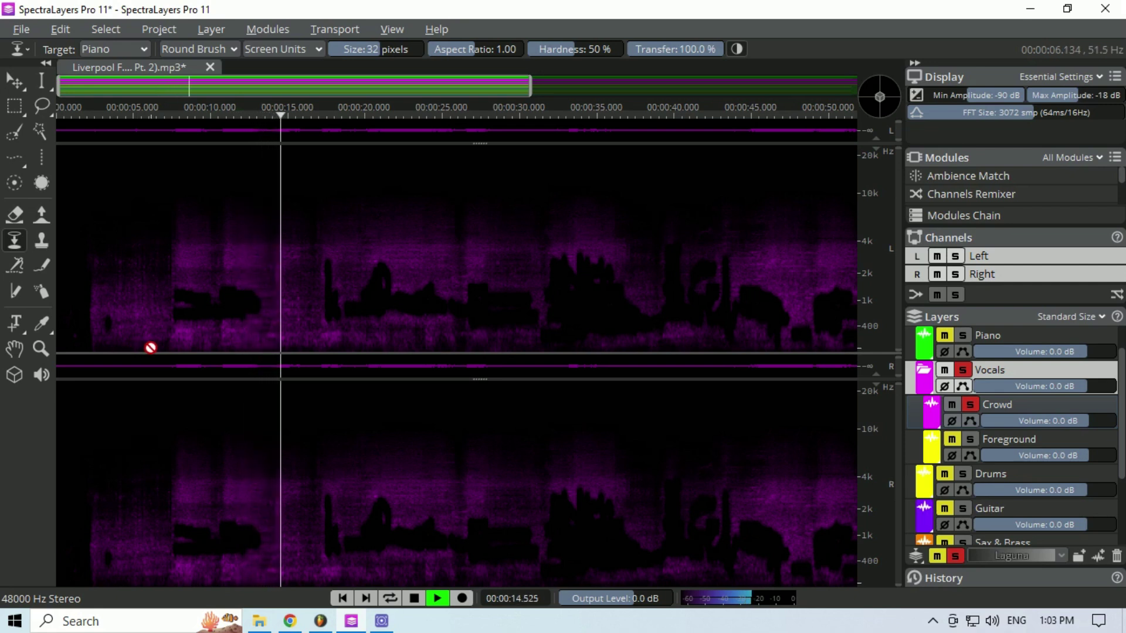
pyautogui.press('space')
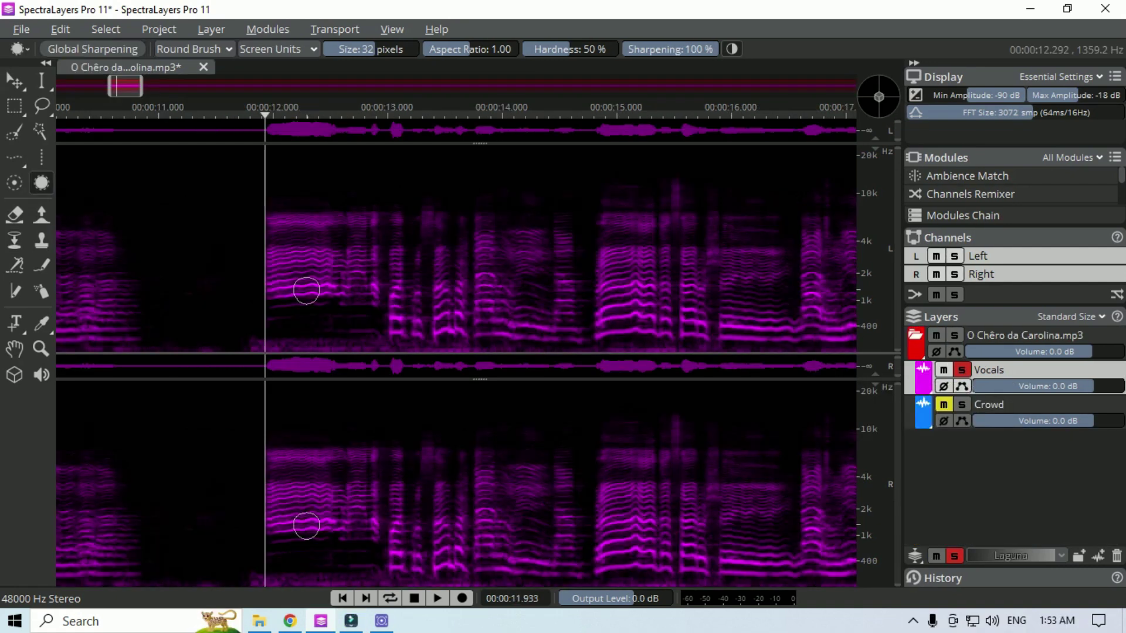
pyautogui.click(269, 30)
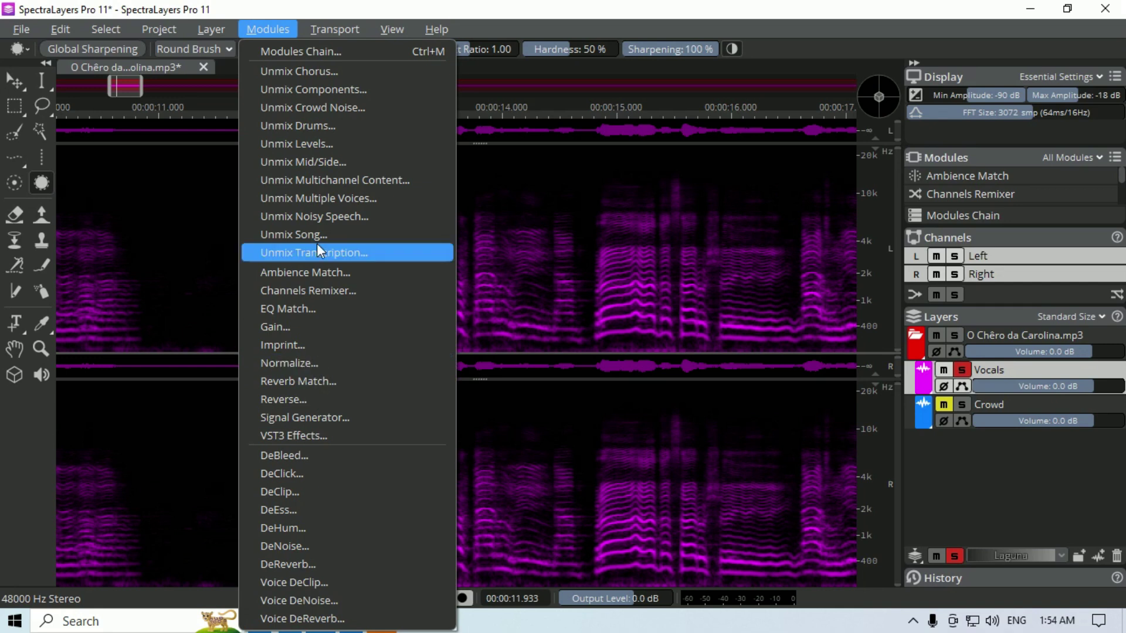
pyautogui.click(289, 30)
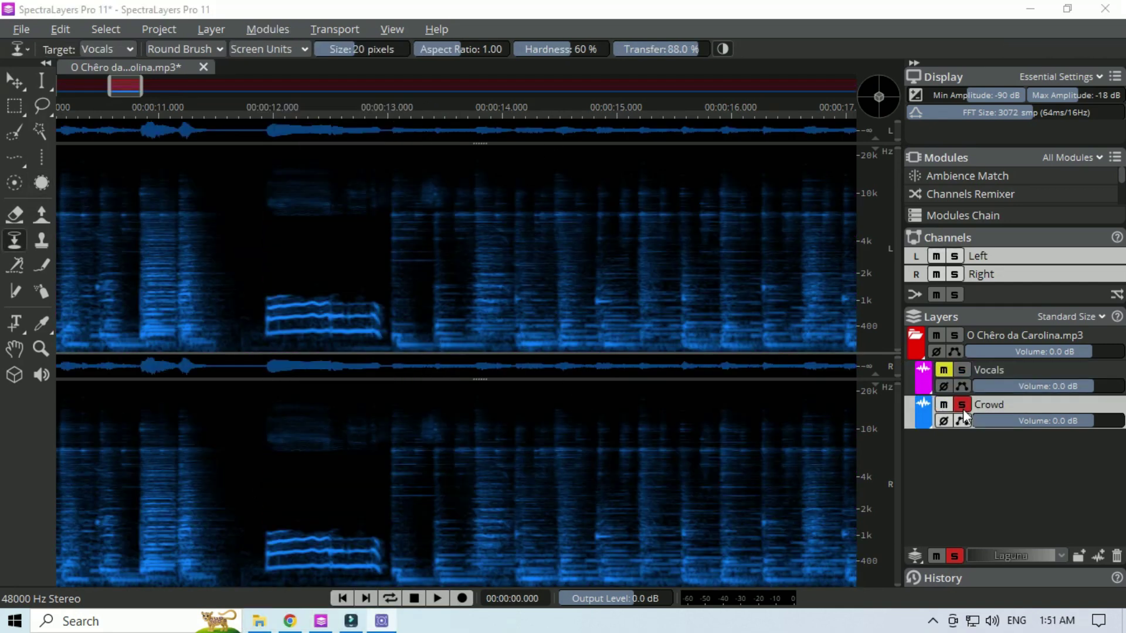
# - Solo the Vocals layer of O Chêro da Carolina instead of Crowd, and activate the Eraser tool
pyautogui.click(963, 410)
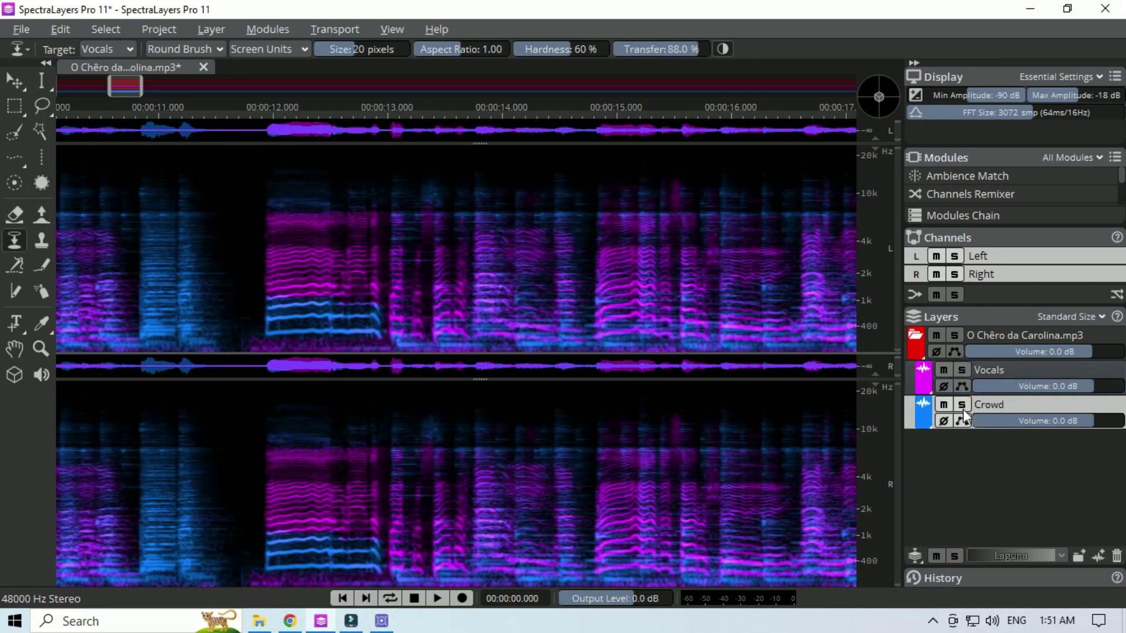
pyautogui.click(962, 370)
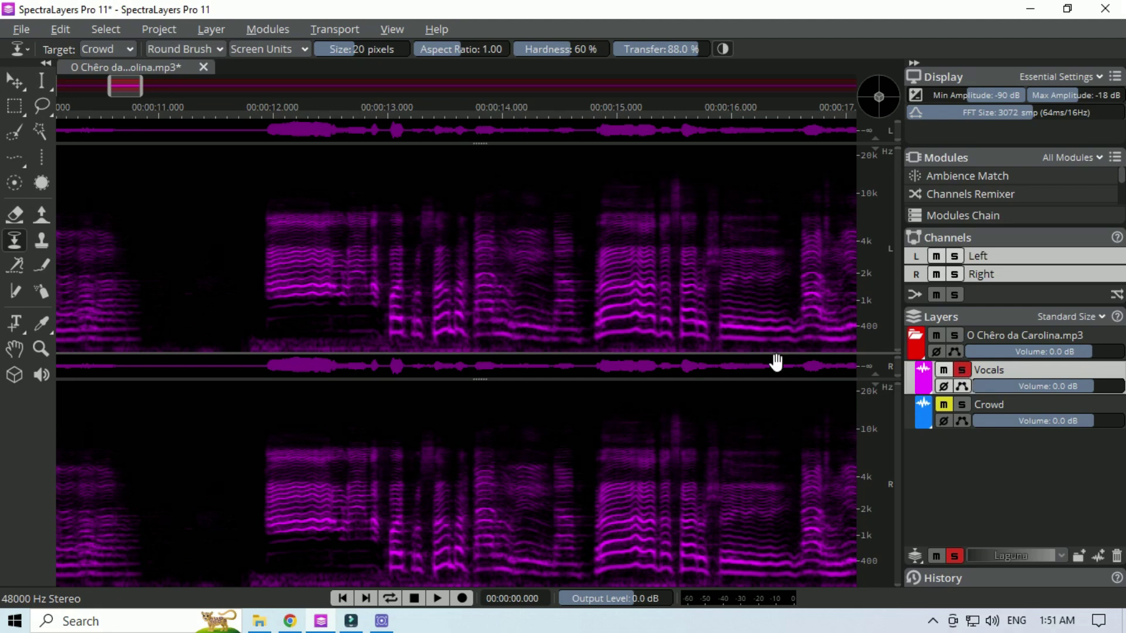
pyautogui.click(16, 214)
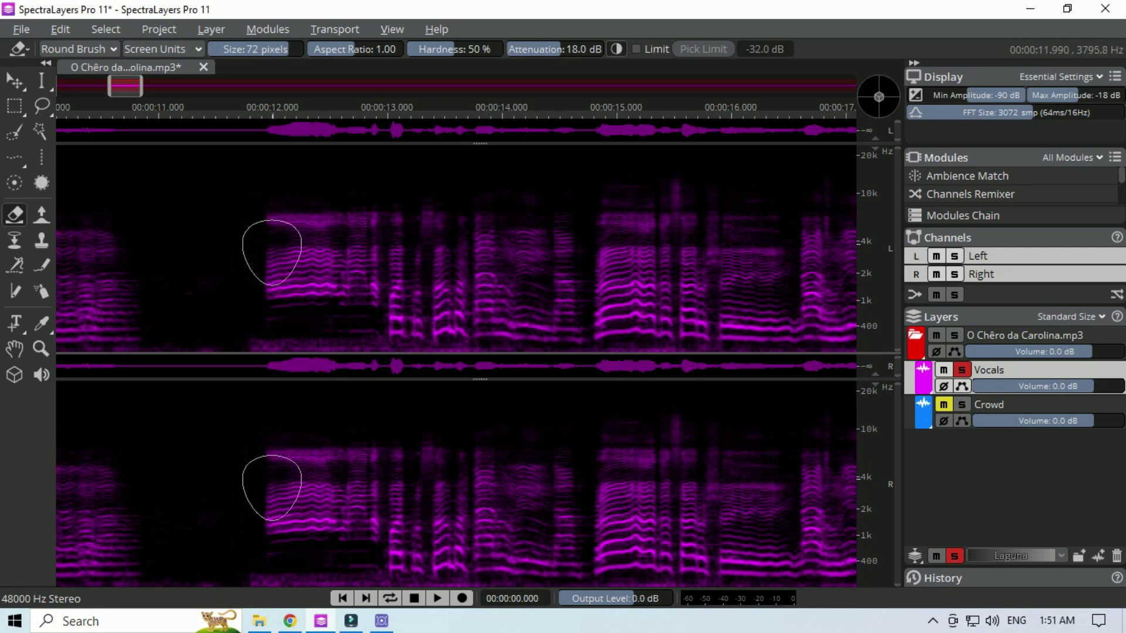
# - Select a rectangular region of the Vocals harmonics between about 11.9 and 13 s, and clear the selection
pyautogui.click(13, 107)
pyautogui.moveTo(258, 191); pyautogui.dragTo(382, 318)
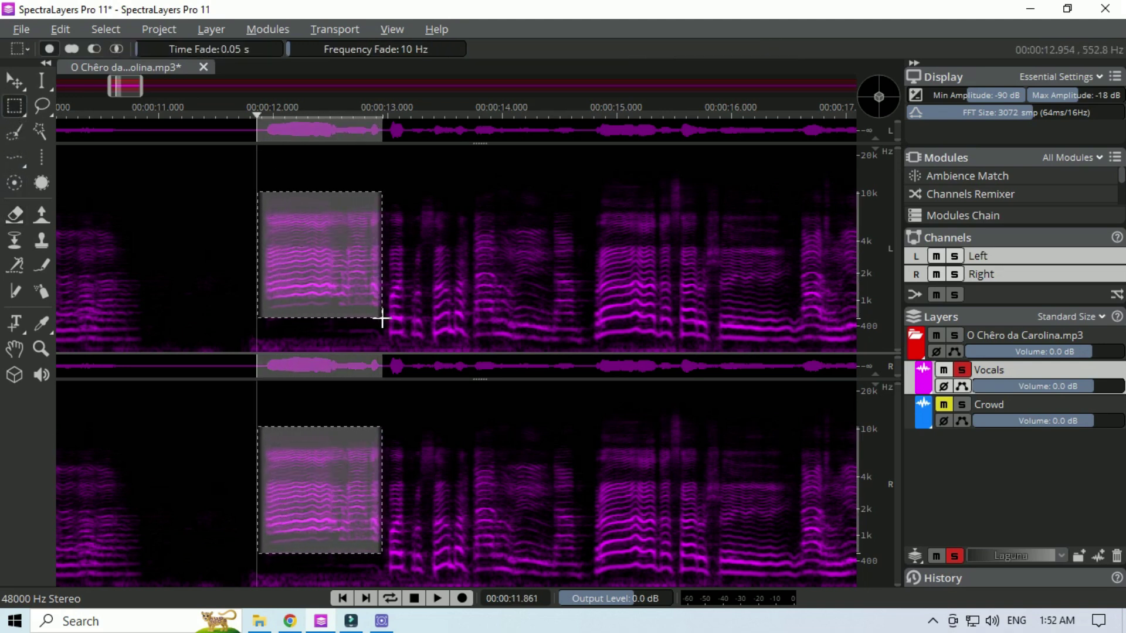
pyautogui.click(240, 264)
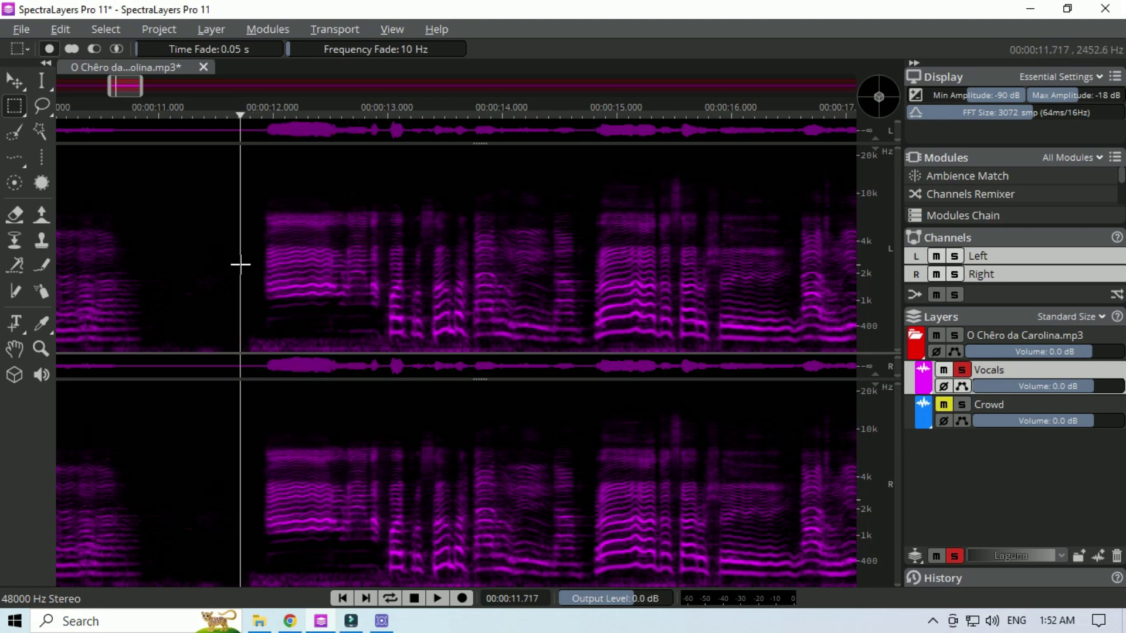
# - With a 32-pixel selection brush, select the upper band and the harmonics beneath it between about 12 and 13 s, and clear the selection
pyautogui.click(14, 133)
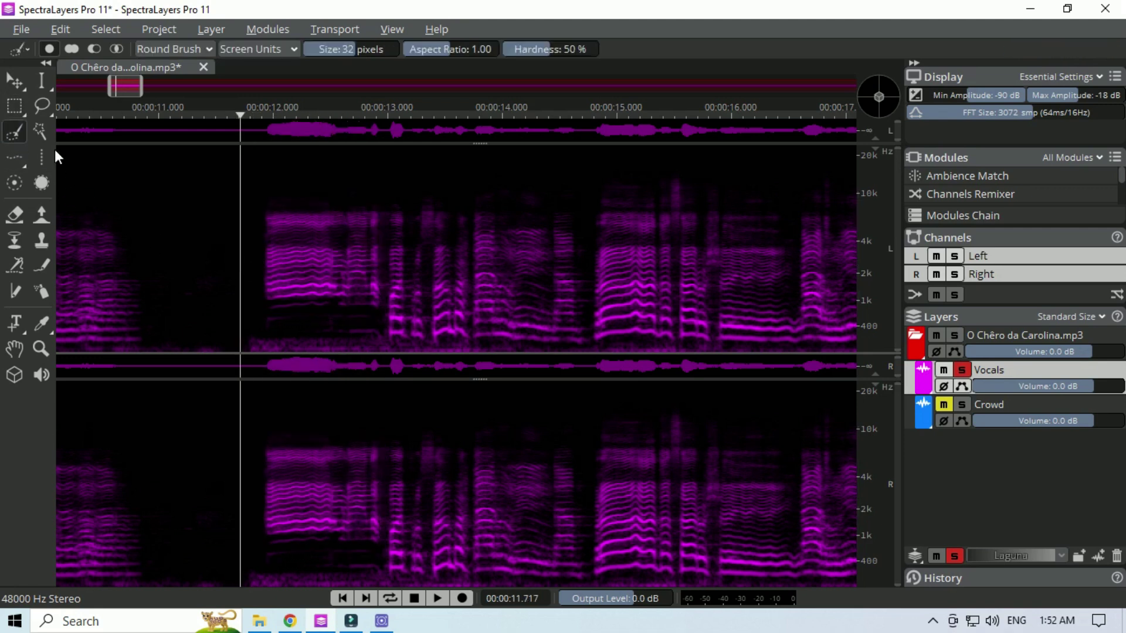
pyautogui.moveTo(268, 220); pyautogui.dragTo(374, 219)
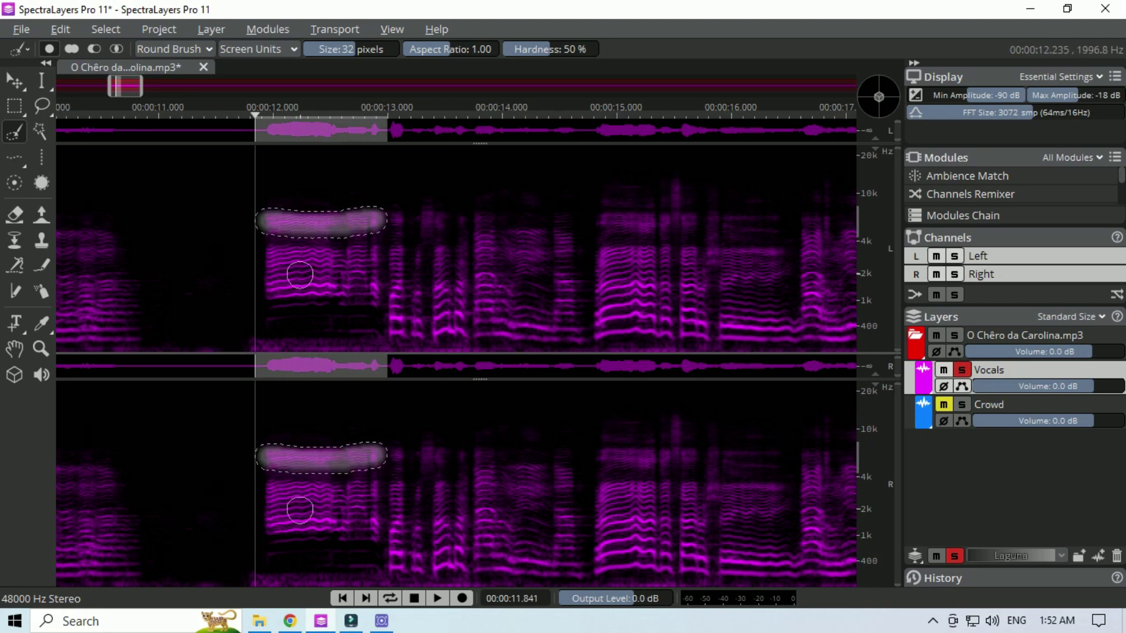
pyautogui.moveTo(275, 256)
pyautogui.mouseDown()
pyautogui.moveTo(374, 262)
pyautogui.moveTo(373, 292)
pyautogui.moveTo(271, 293)
pyautogui.moveTo(273, 276)
pyautogui.moveTo(363, 275)
pyautogui.mouseUp()
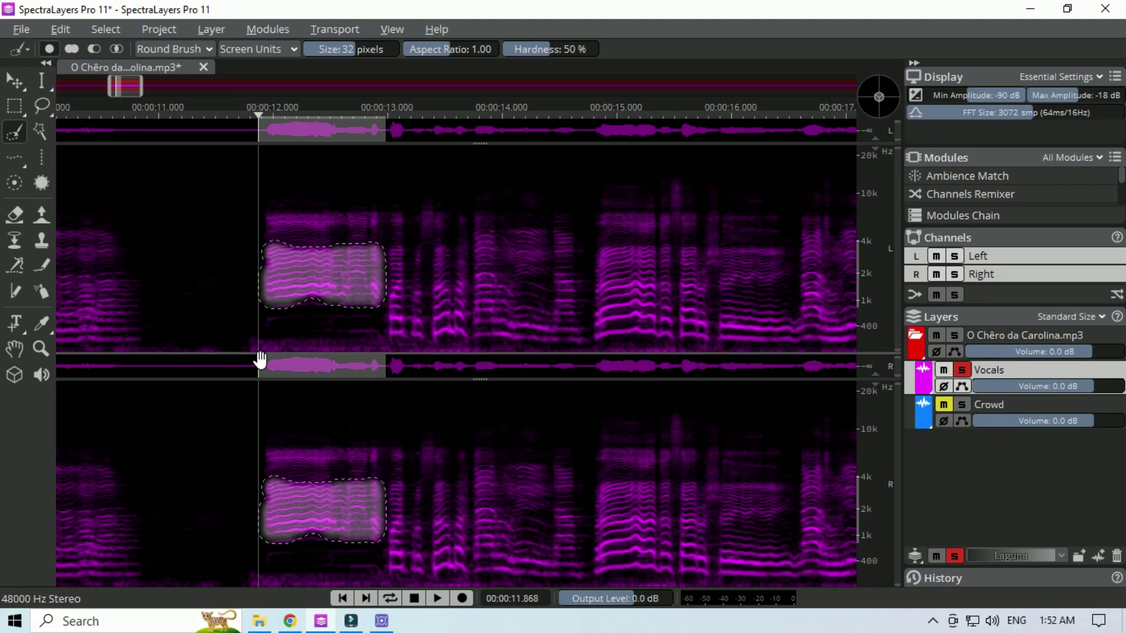
pyautogui.click(42, 81)
pyautogui.click(174, 194)
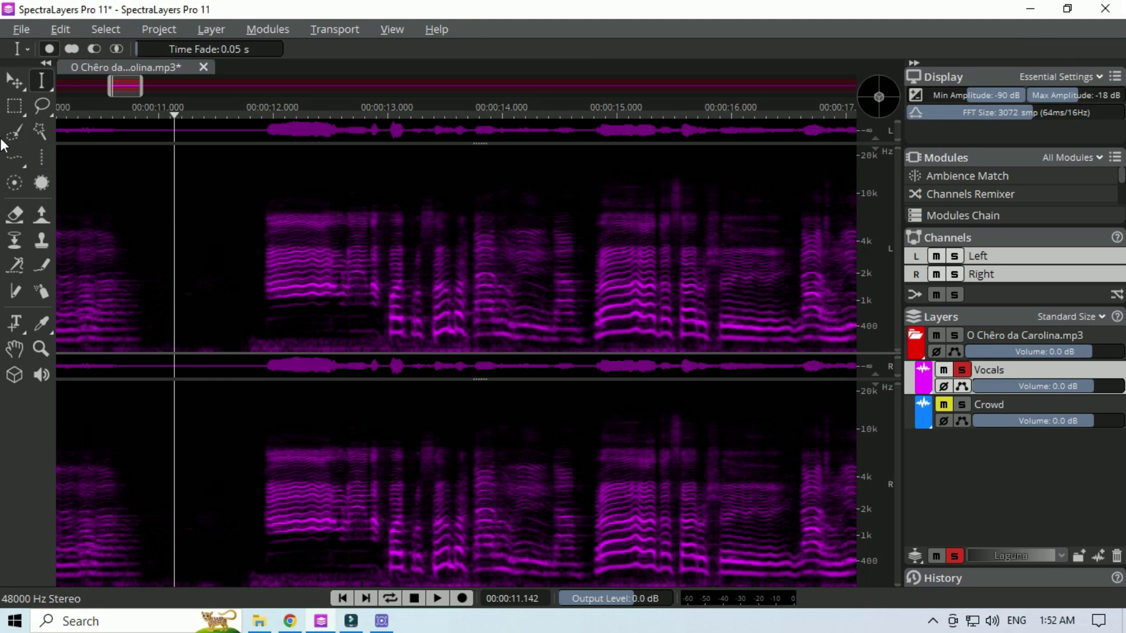
# - Lasso a small patch of the upper Vocals band between about 12 and 12.5 s, and clear the selection
pyautogui.click(42, 105)
pyautogui.moveTo(266, 216)
pyautogui.mouseDown()
pyautogui.moveTo(274, 241)
pyautogui.moveTo(320, 233)
pyautogui.moveTo(335, 215)
pyautogui.mouseUp()
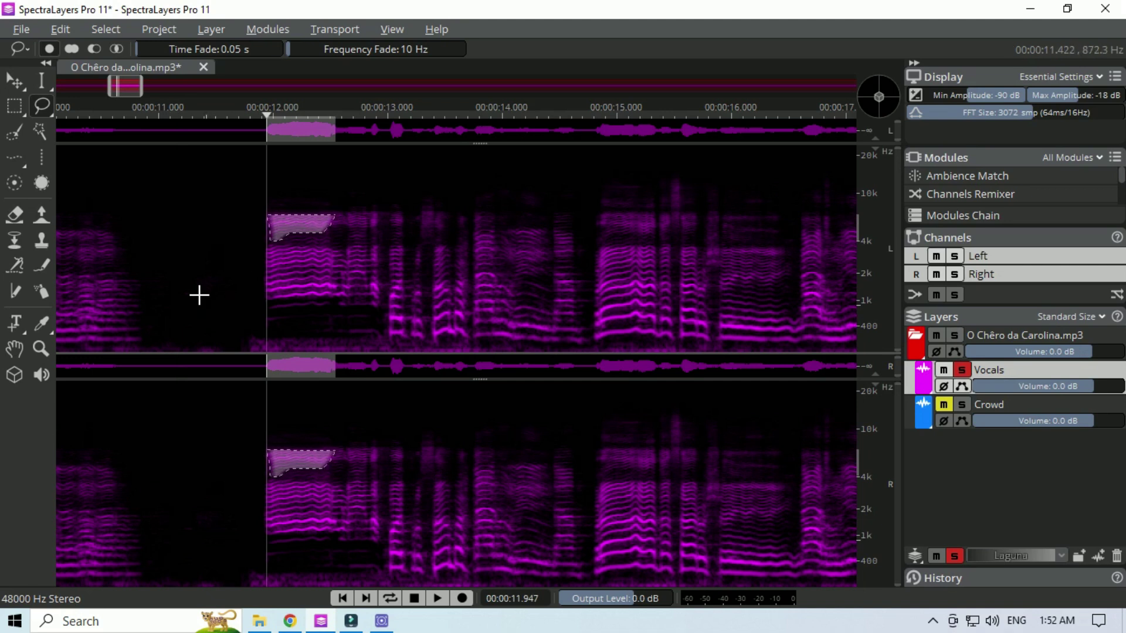
pyautogui.click(44, 82)
pyautogui.click(265, 218)
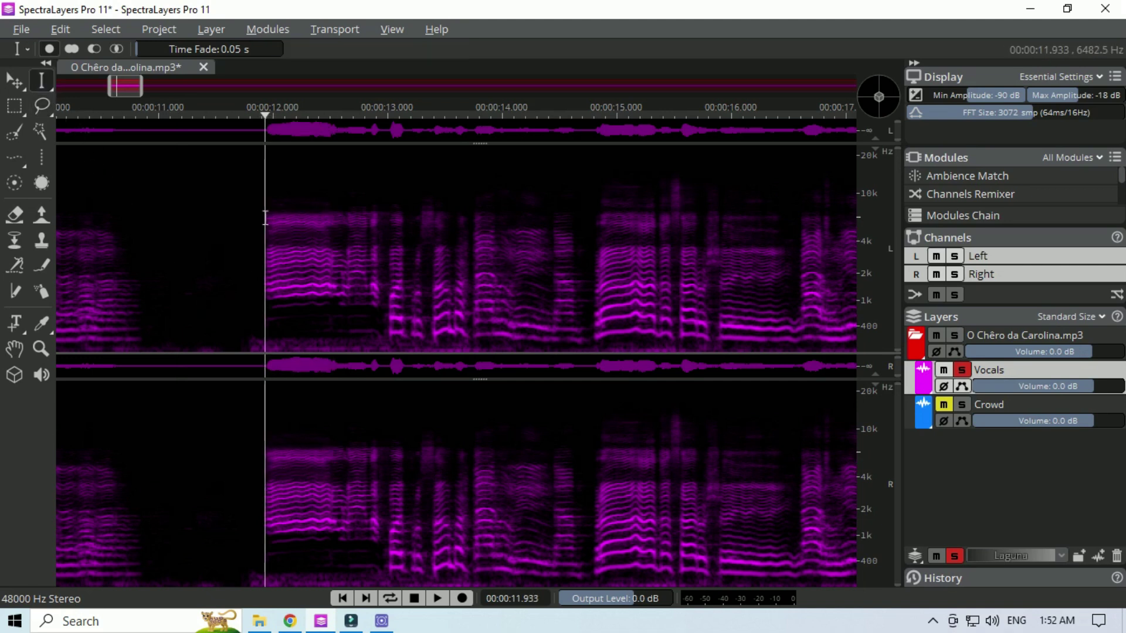
# - Try Global Sharpening with a 32-pixel round brush at 100% on the Vocals harmonics near 12 s
pyautogui.click(41, 183)
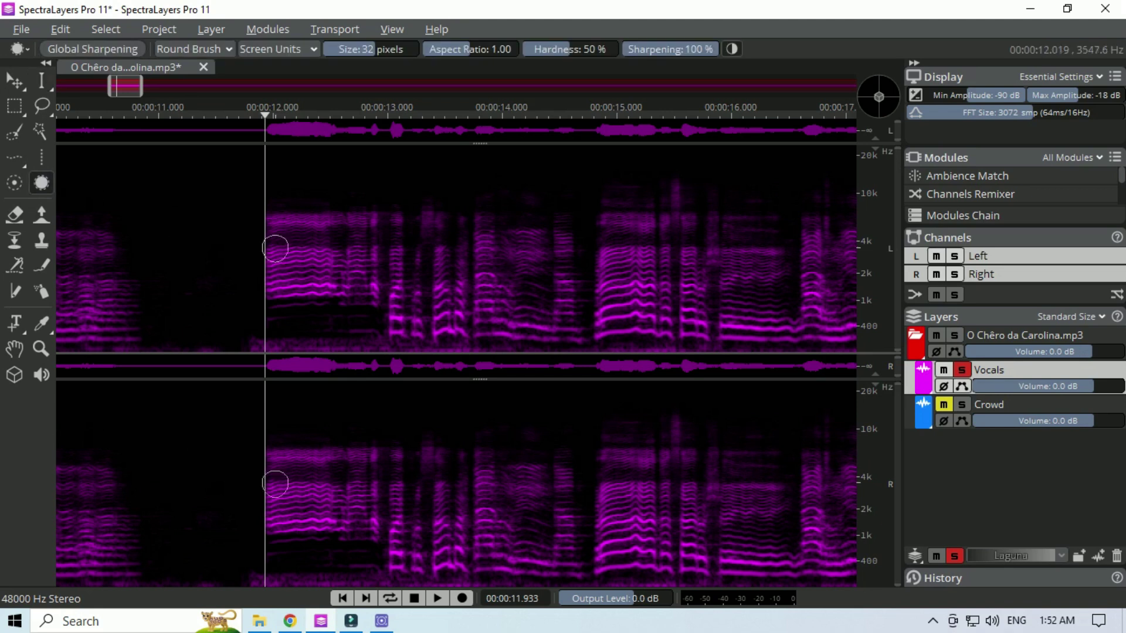
pyautogui.click(274, 254)
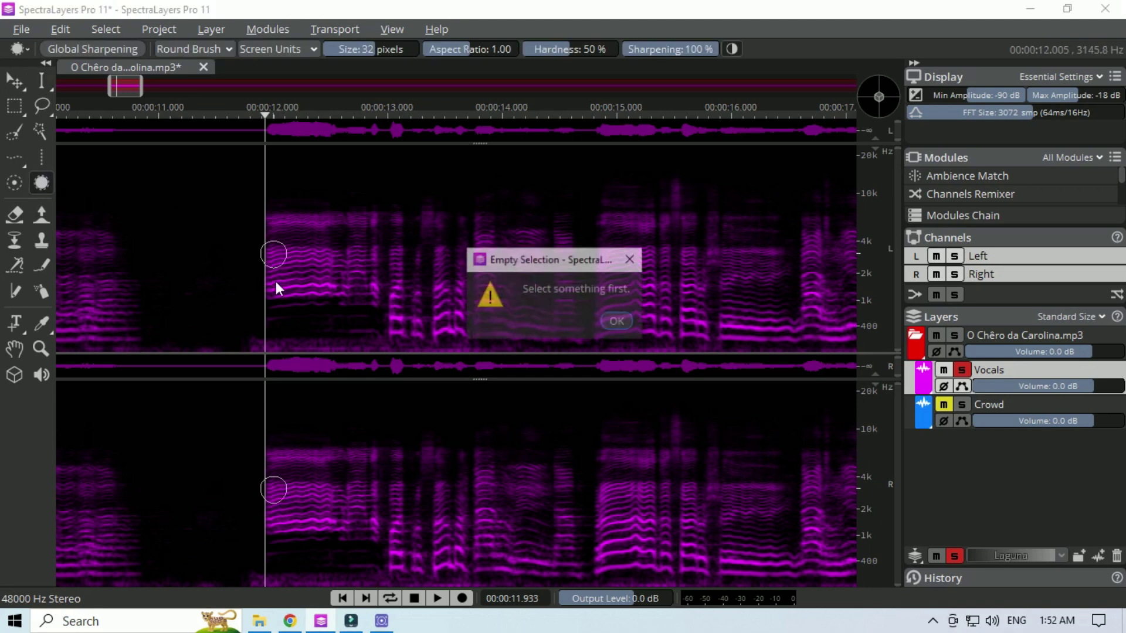
pyautogui.click(618, 322)
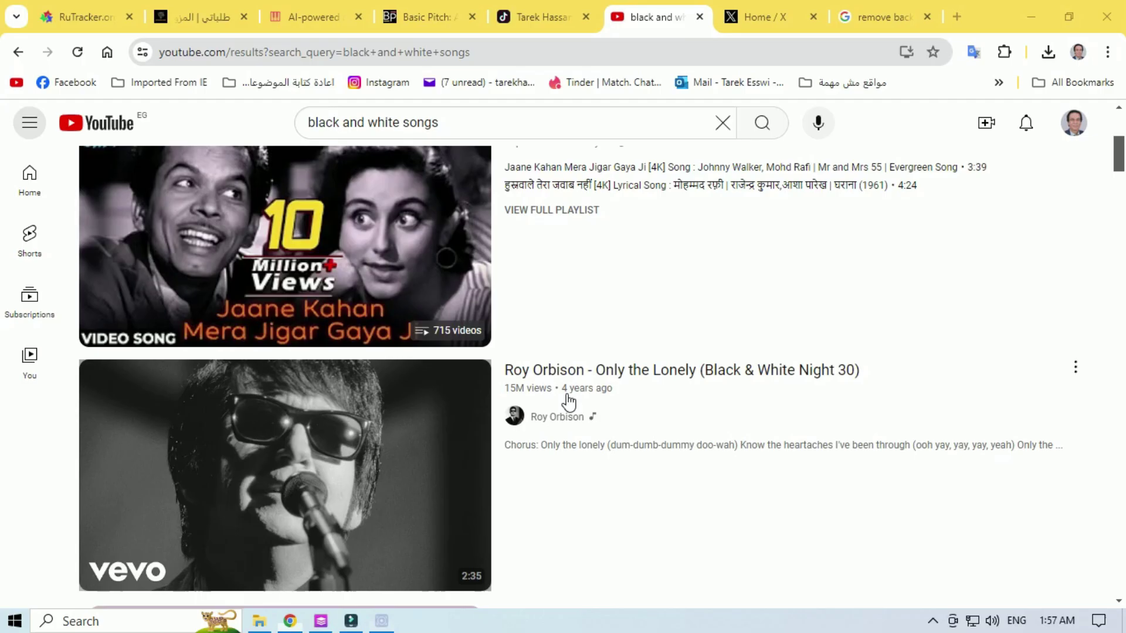
# - Switch to Chrome and browse the YouTube search results for "black and white songs"
pyautogui.scroll(-1, 568, 399)
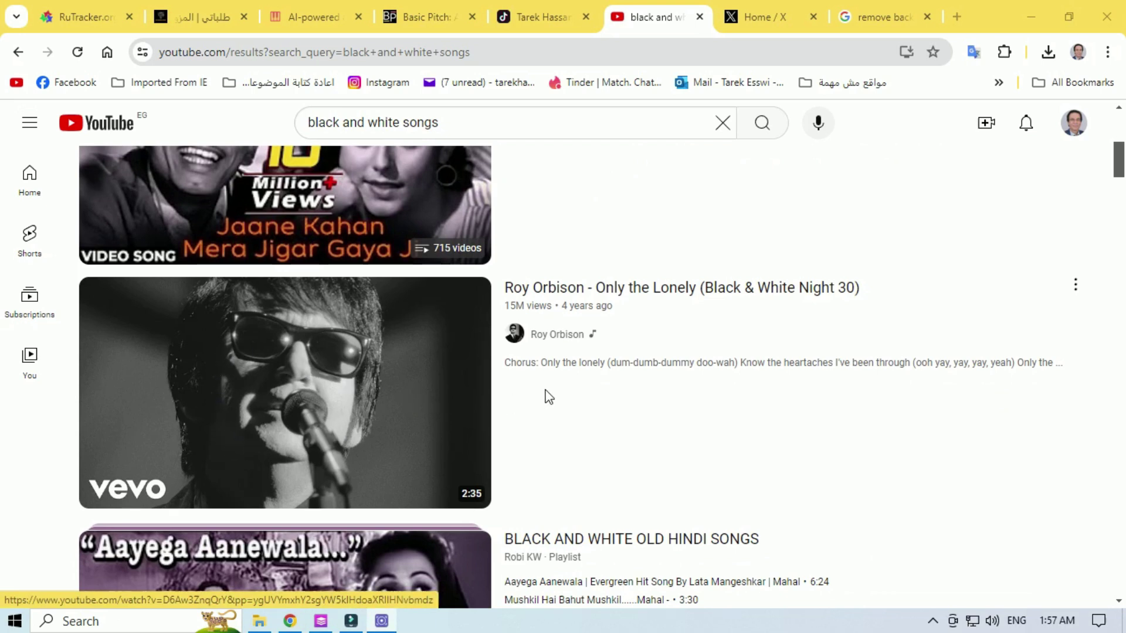
pyautogui.scroll(-4, 547, 390)
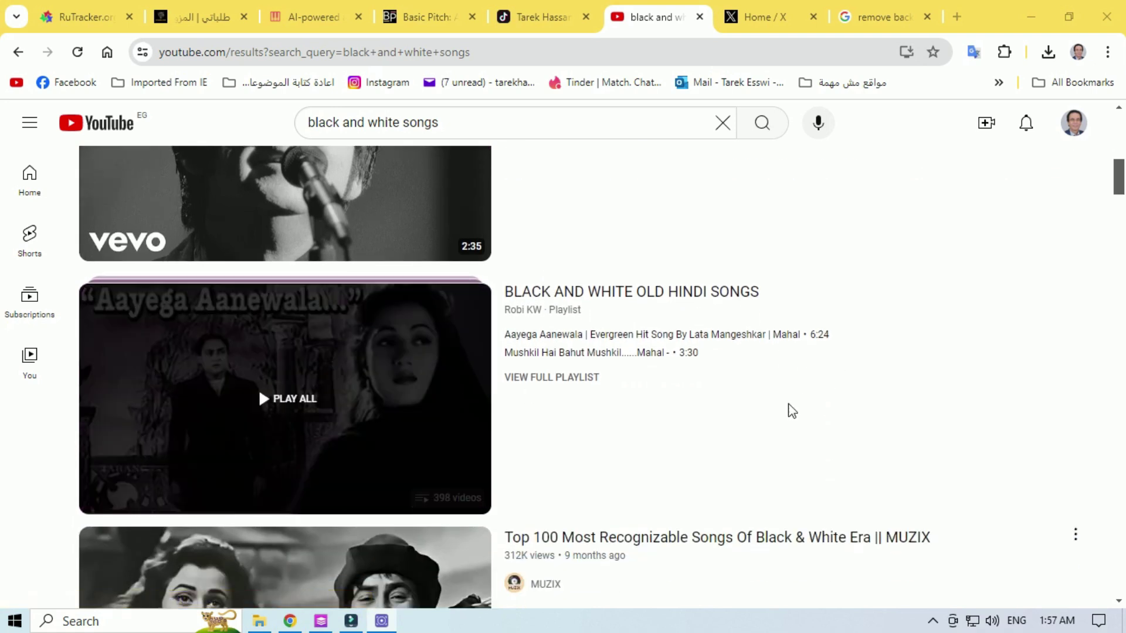
pyautogui.scroll(-4, 789, 410)
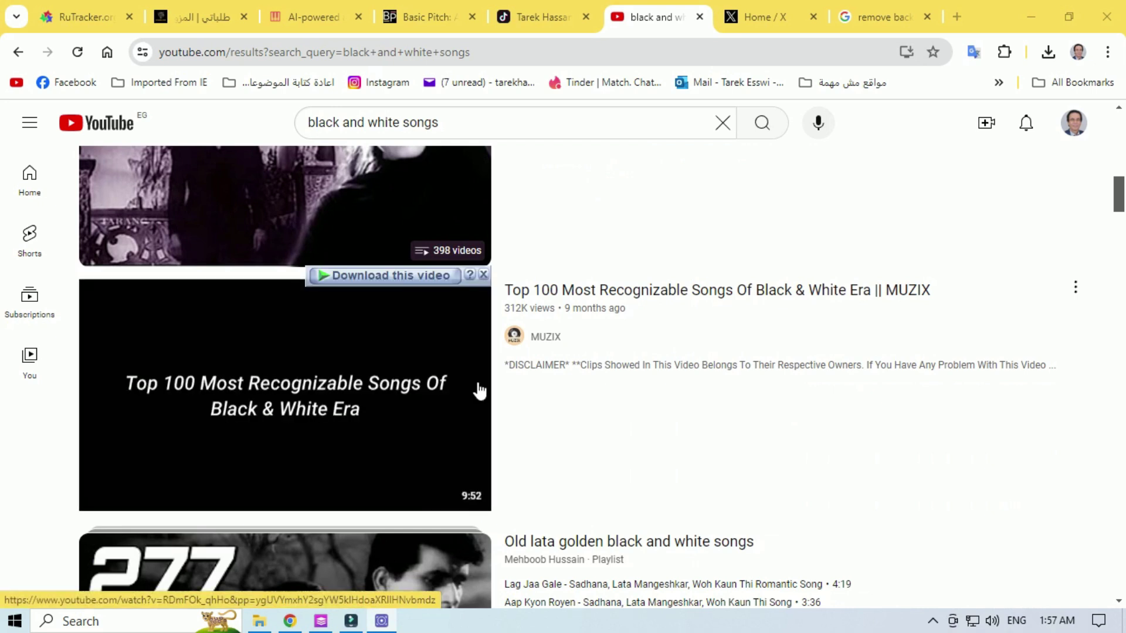
pyautogui.scroll(-4, 805, 378)
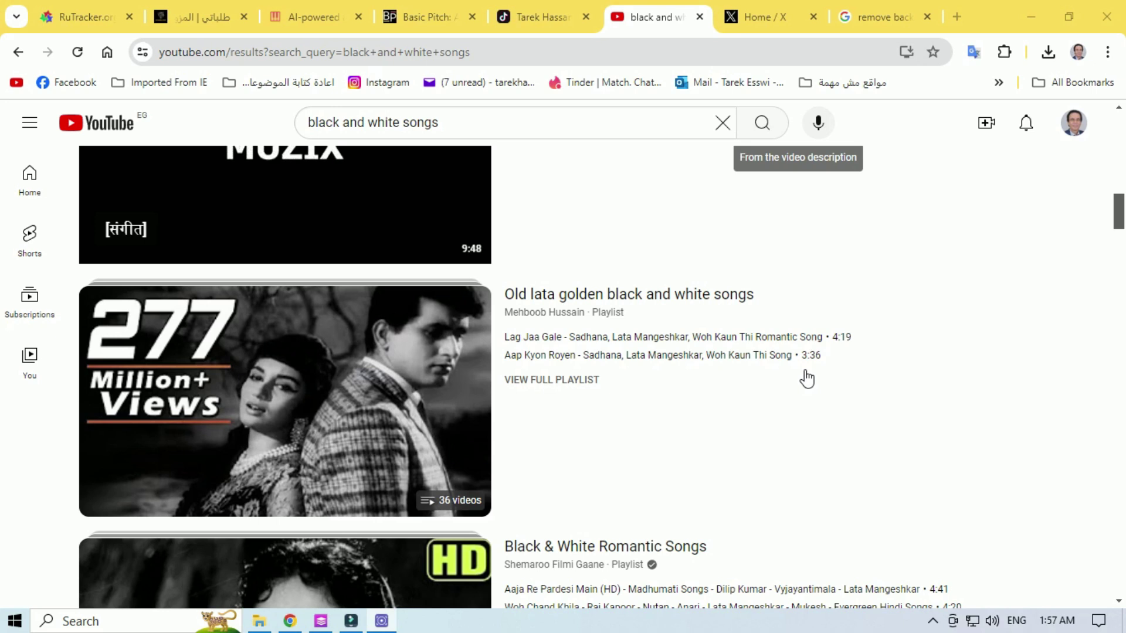
pyautogui.scroll(-4, 806, 378)
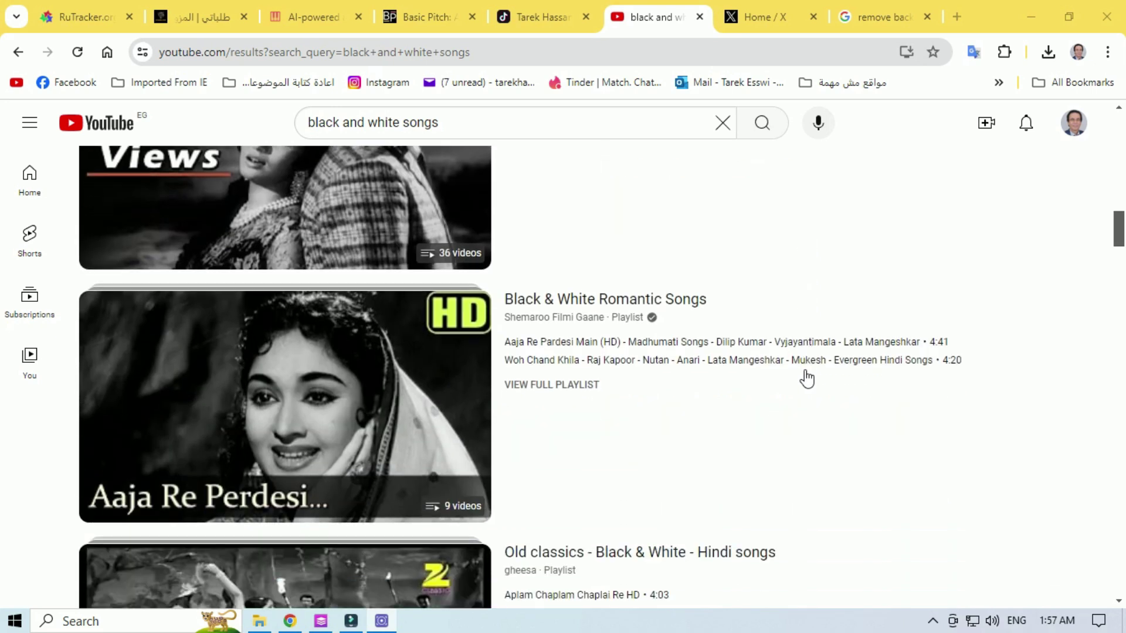
pyautogui.scroll(-4, 806, 379)
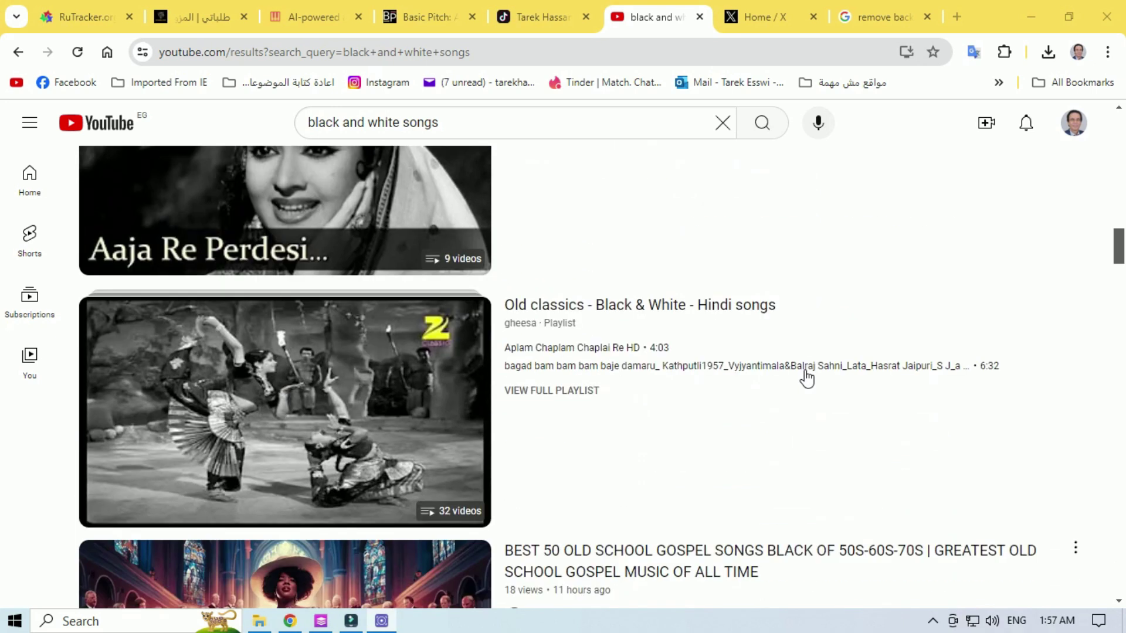
pyautogui.scroll(8, 807, 378)
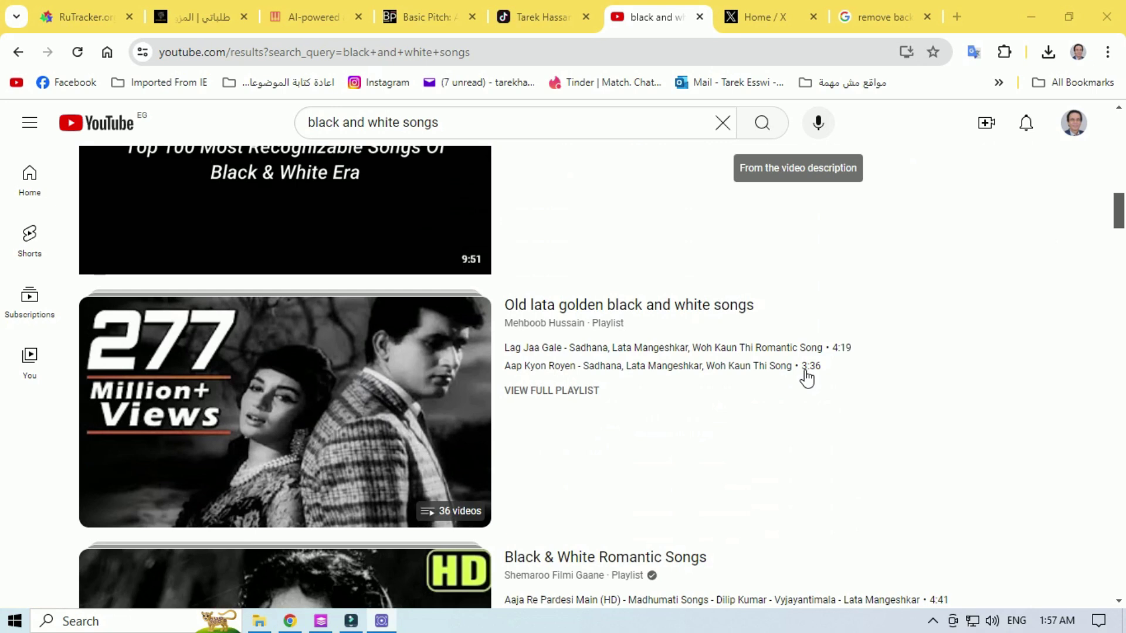